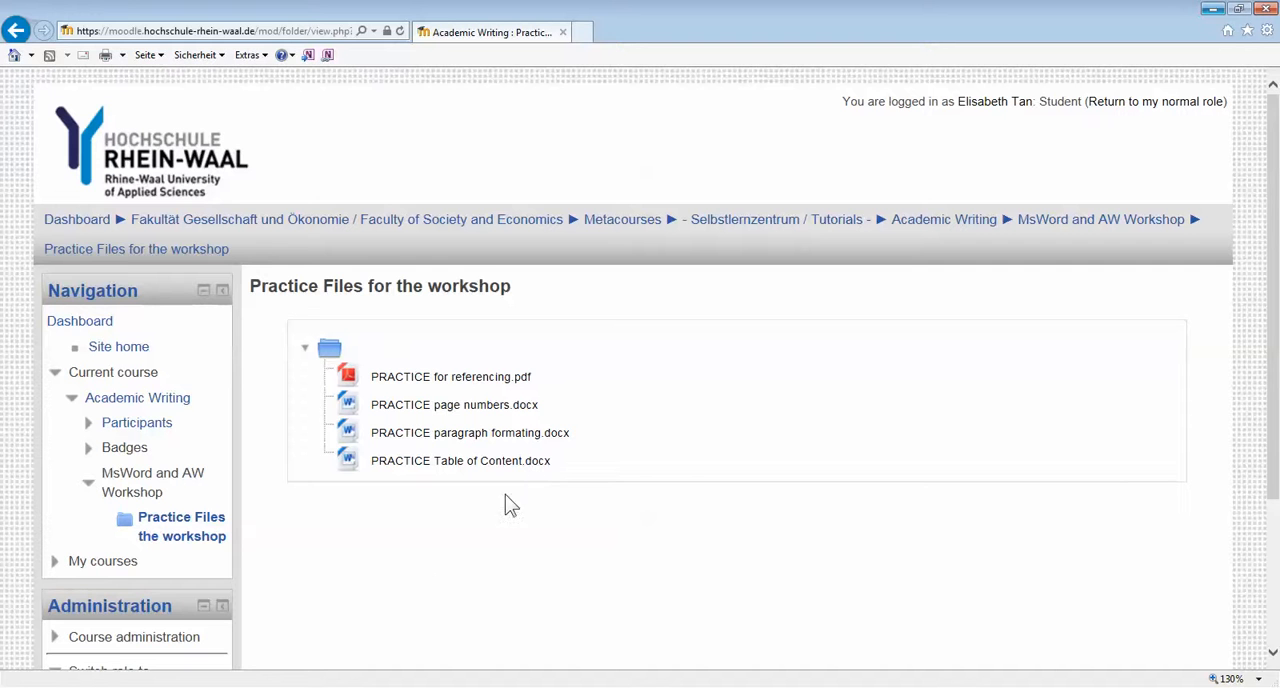
Switch to the Word document PRACTICE TOC (Class Demo)
click(220, 687)
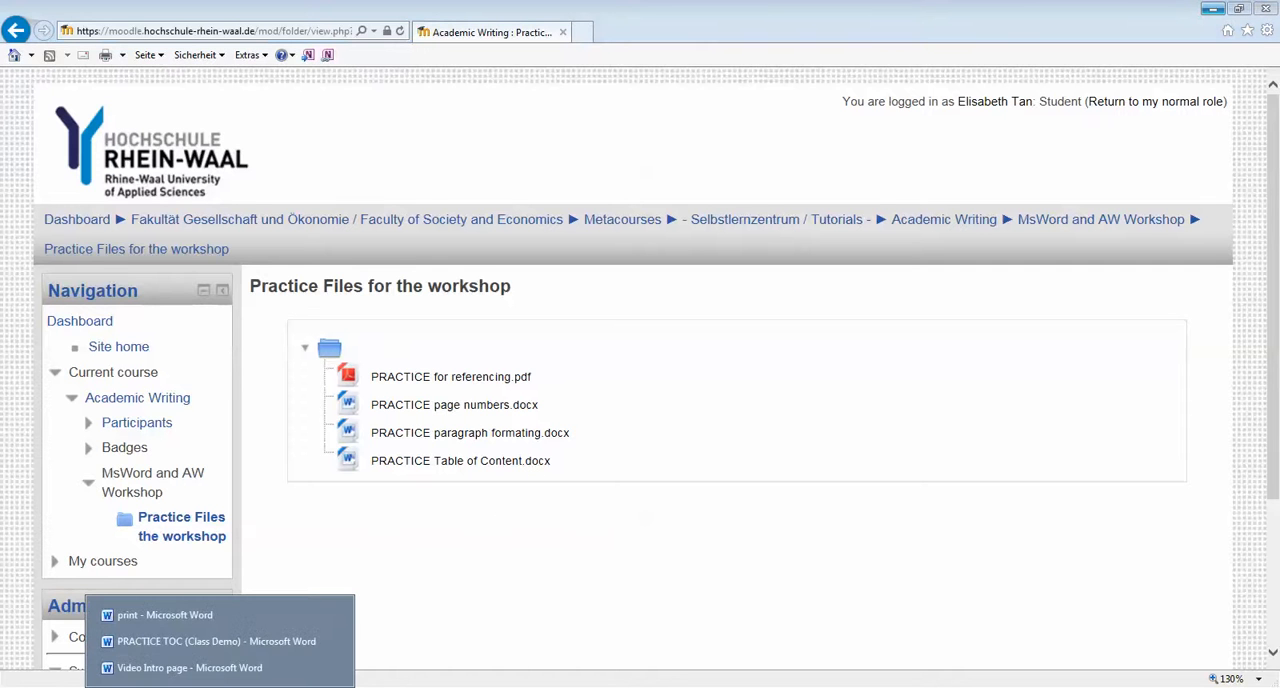
click(220, 642)
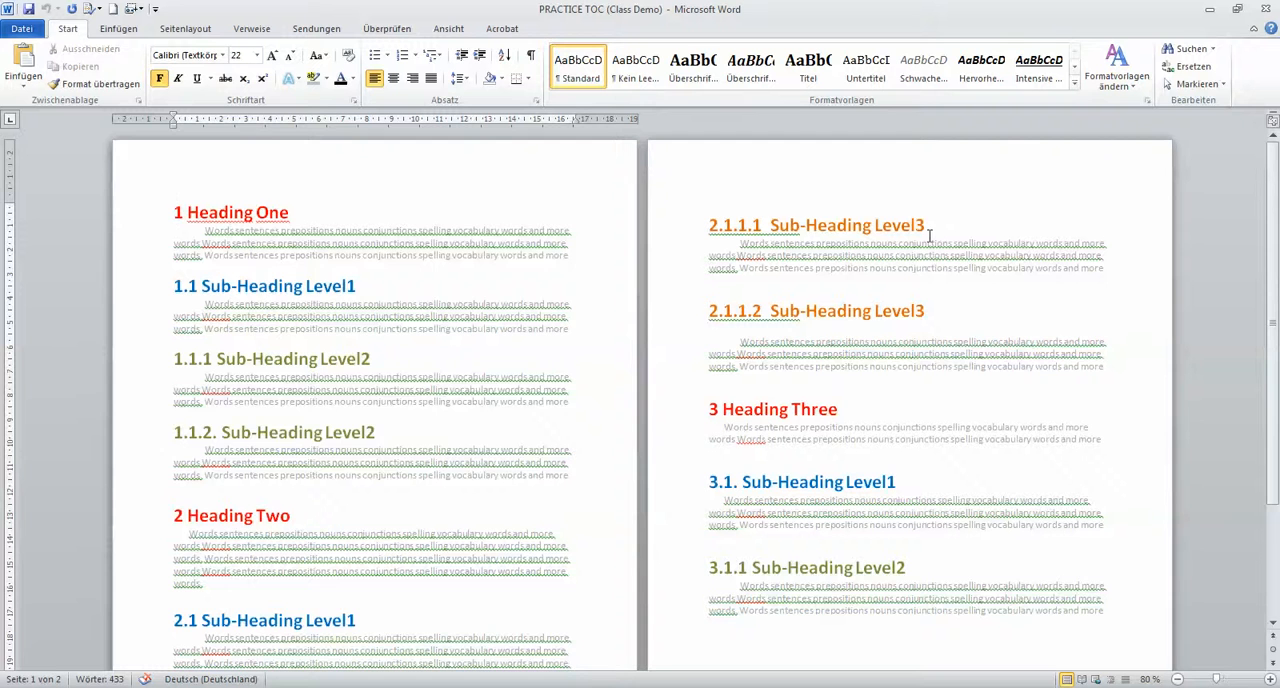
Examine the colour-coded heading levels on both pages and the paragraph style in use at the first heading
scroll(929, 236, down, 1)
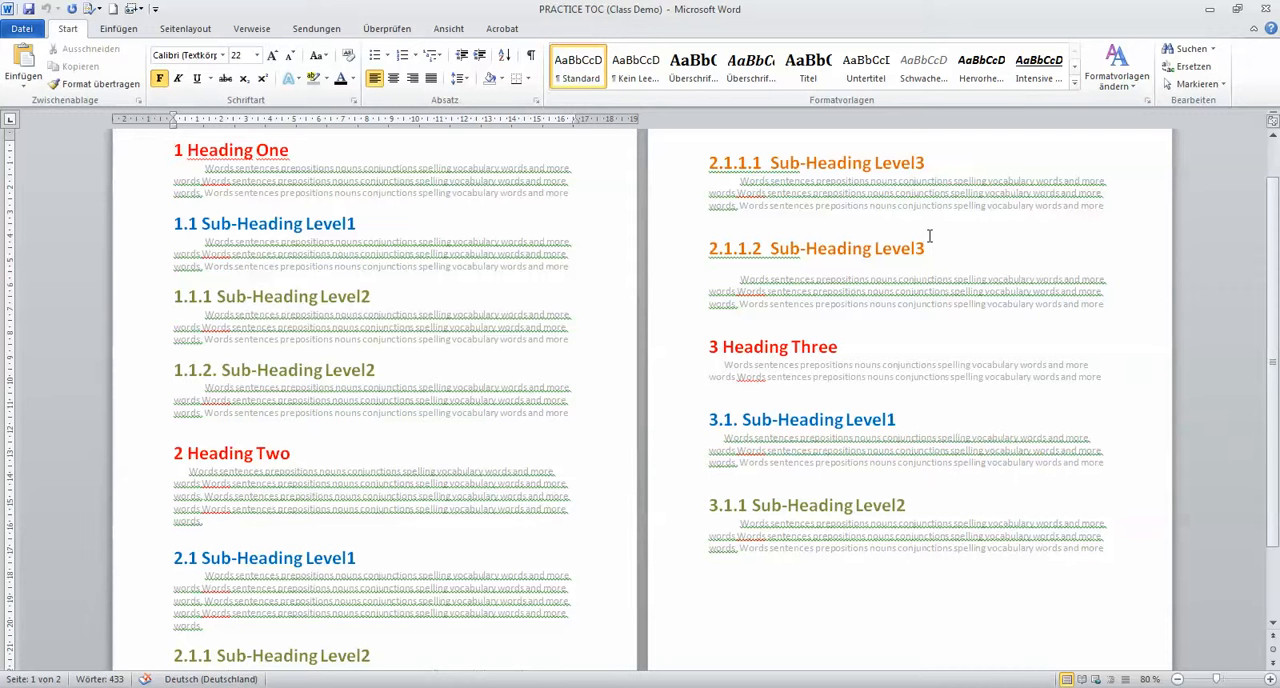
scroll(929, 236, up, 1)
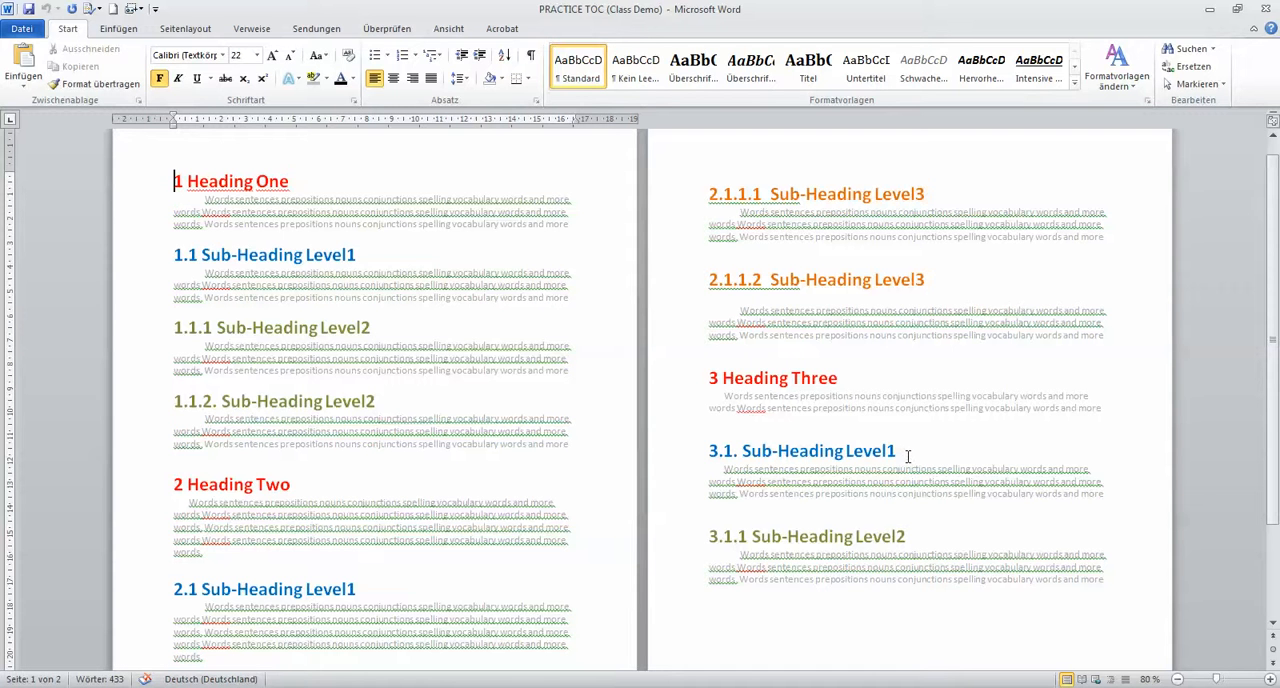
scroll(908, 457, down, 1)
scroll(908, 457, down, 2)
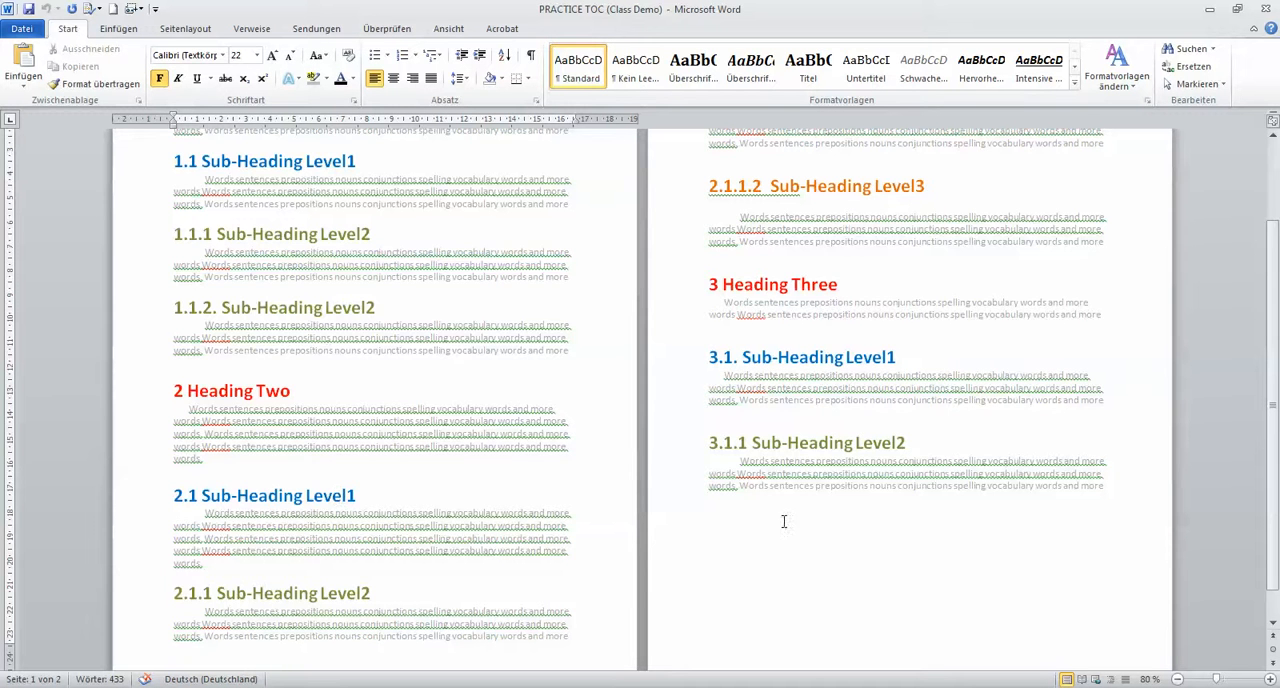
scroll(926, 454, up, 3)
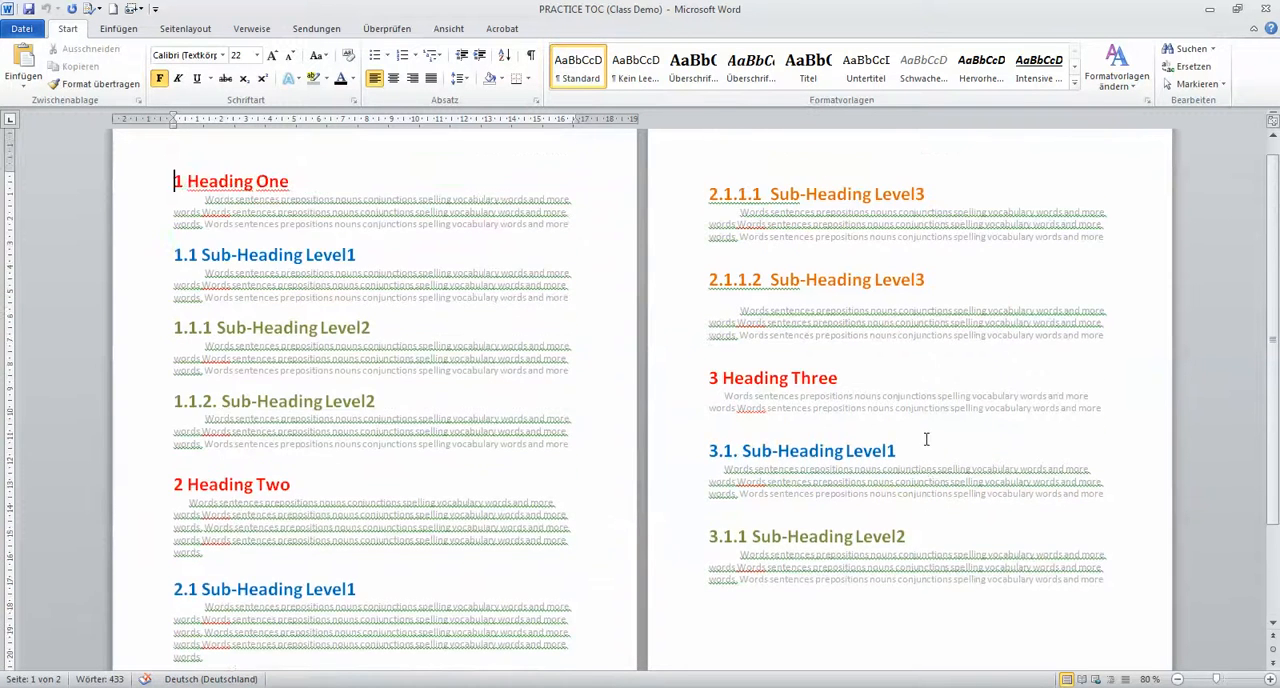
scroll(926, 438, down, 2)
scroll(918, 399, up, 2)
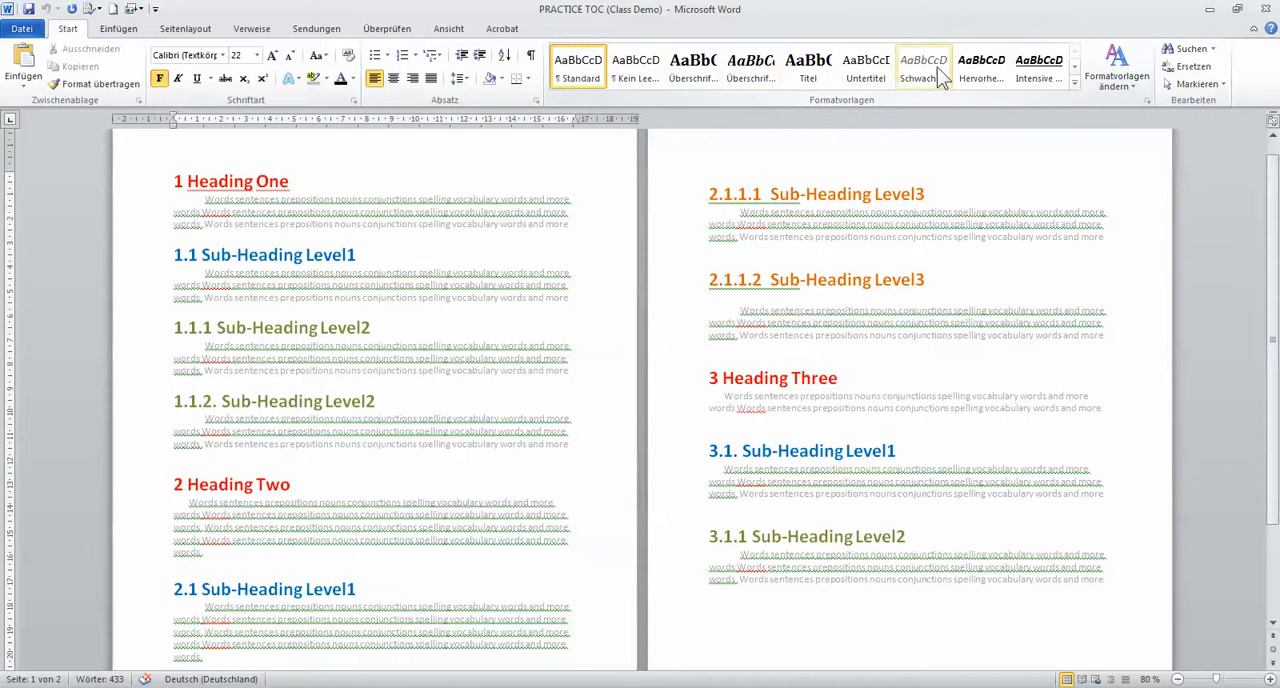
click(597, 74)
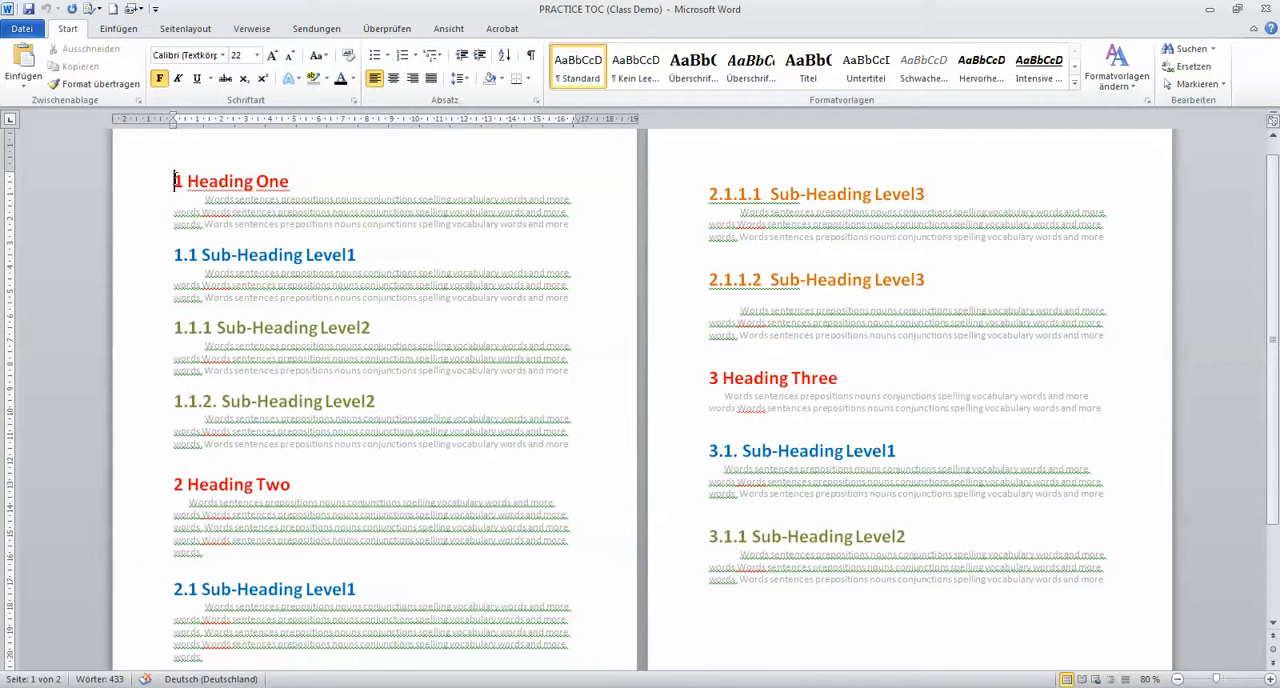
Apply the Überschrift 1 style to the three main headings: Heading One, Heading Two and Heading Three
drag(175, 181, 300, 183)
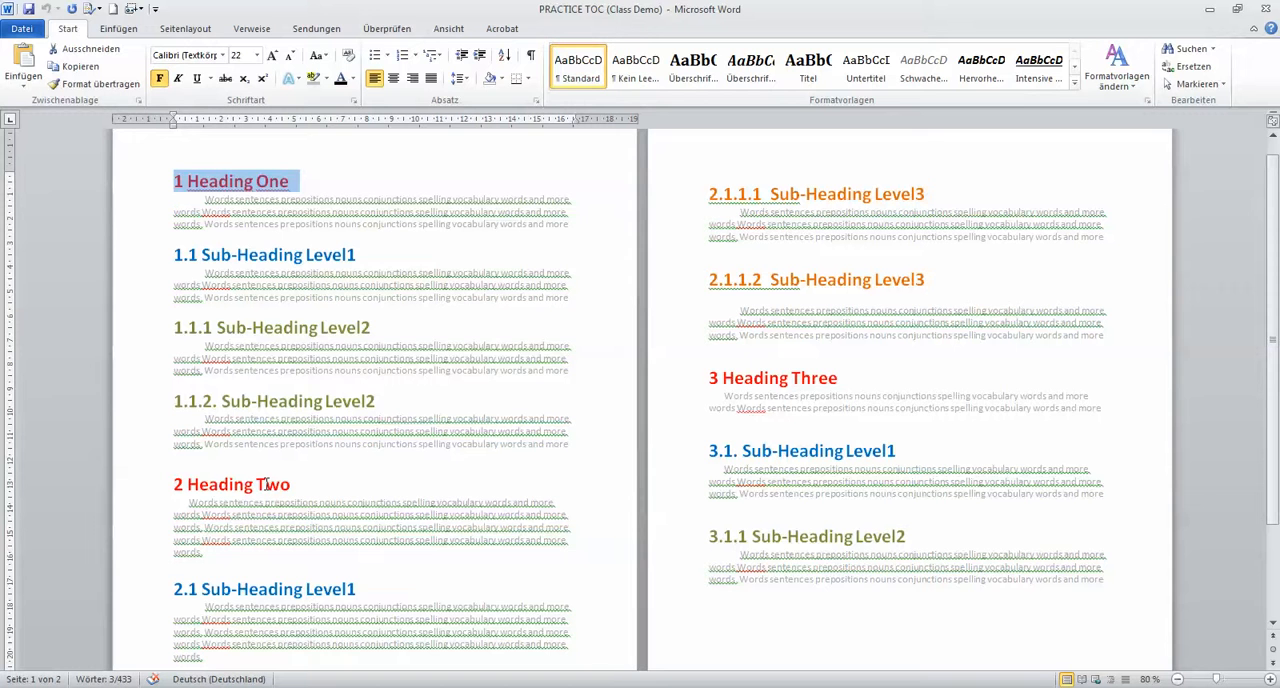
drag(296, 486, 158, 488)
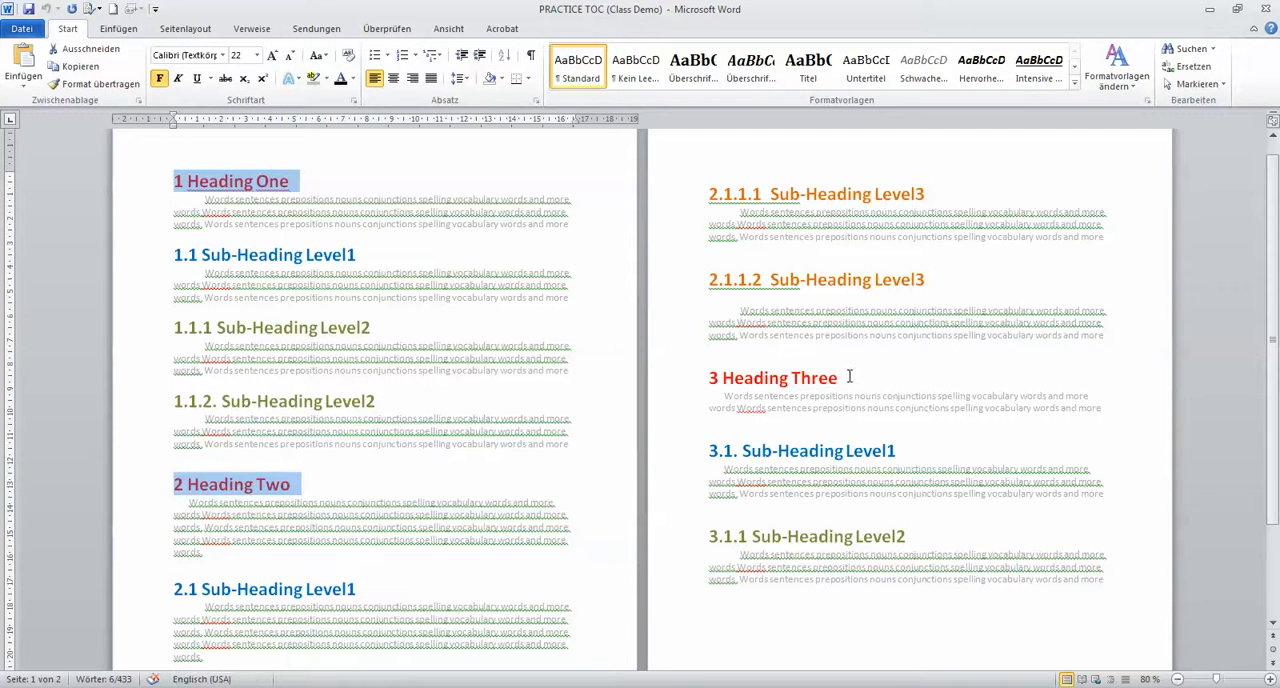
drag(842, 378, 709, 376)
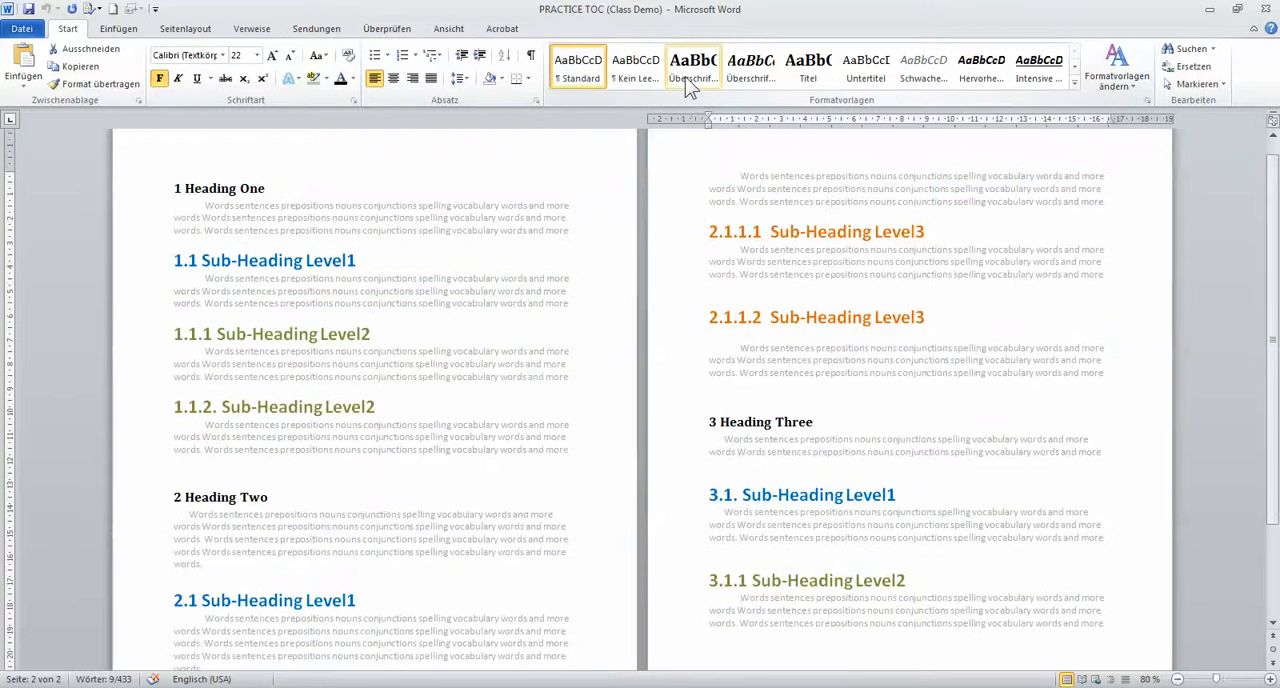
click(688, 86)
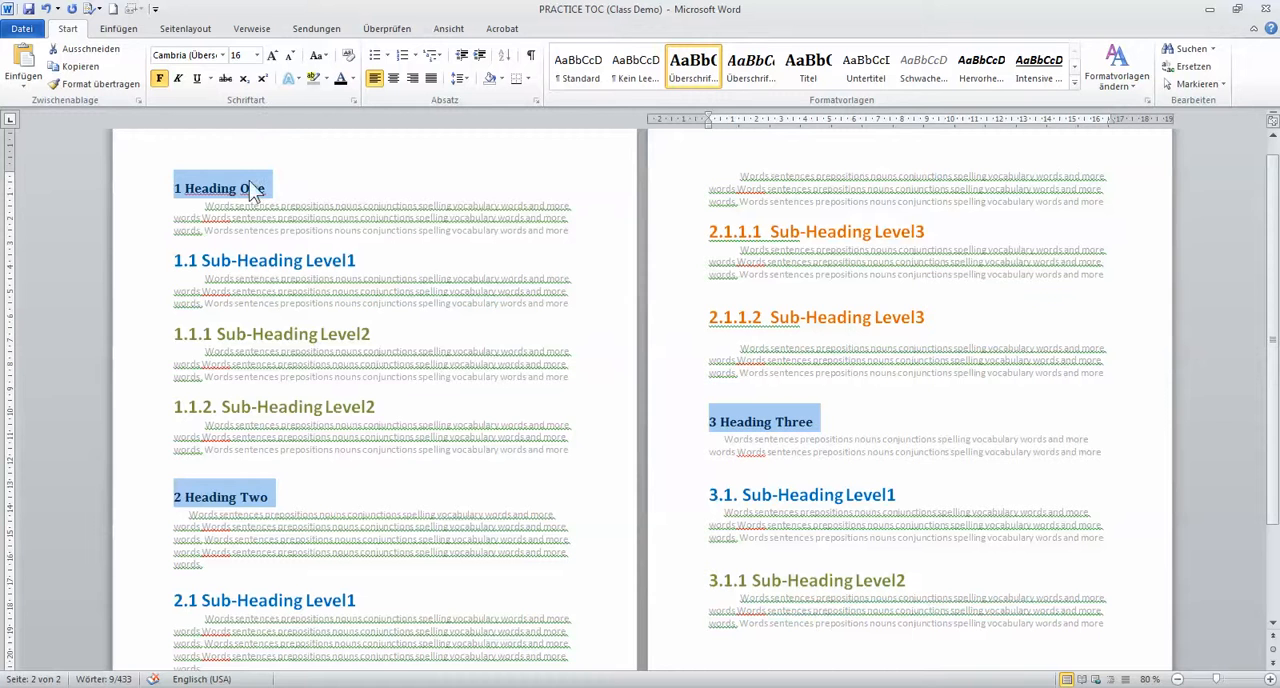
Format the three main headings in 24 pt Times New Roman with the standard dark red font colour
click(256, 55)
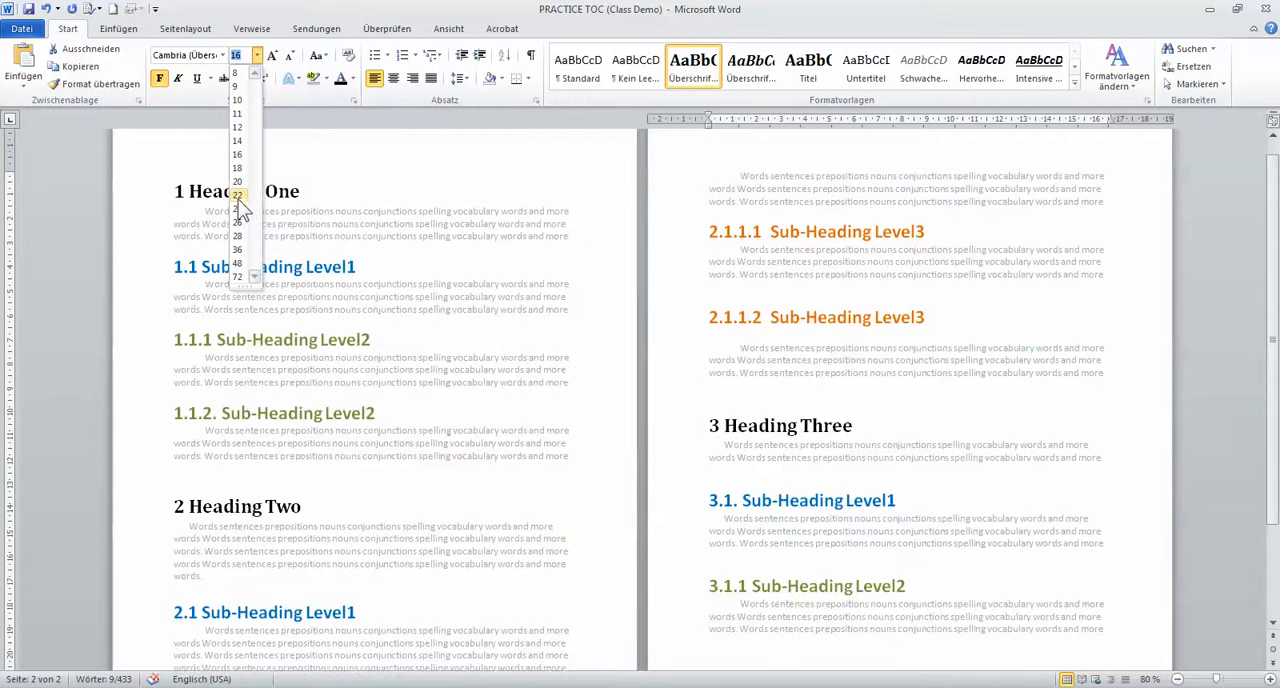
click(240, 215)
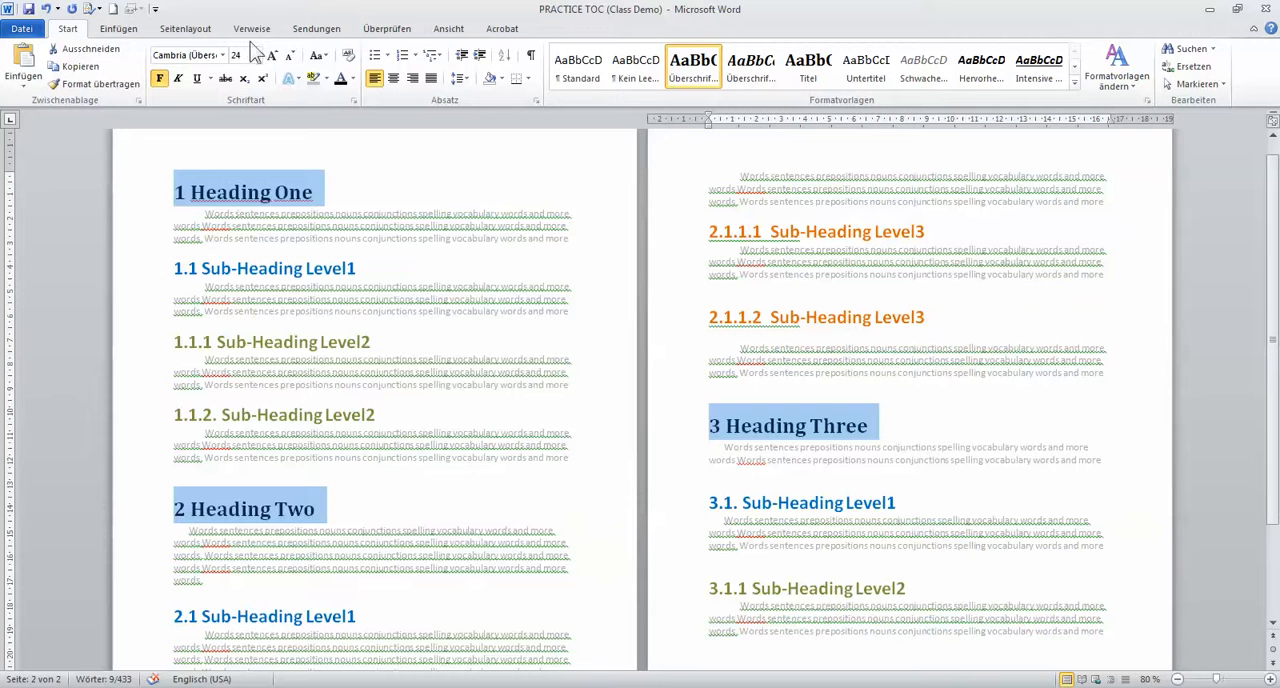
click(223, 57)
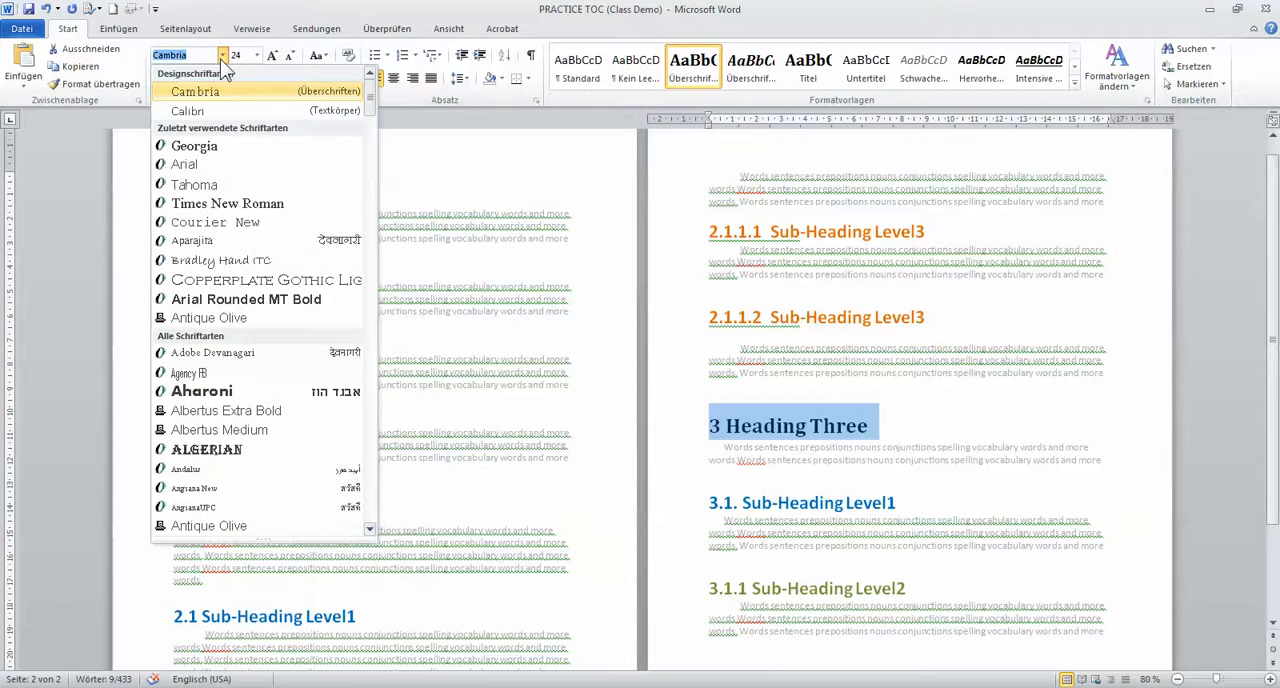
click(222, 203)
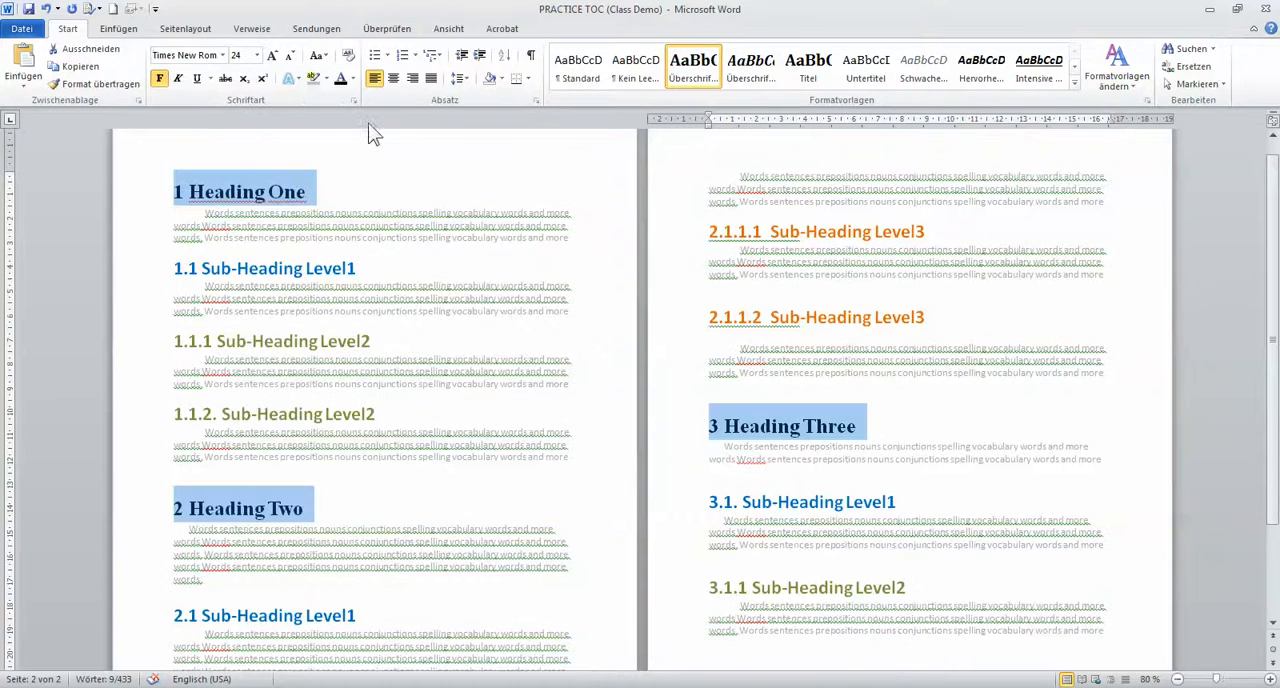
click(351, 80)
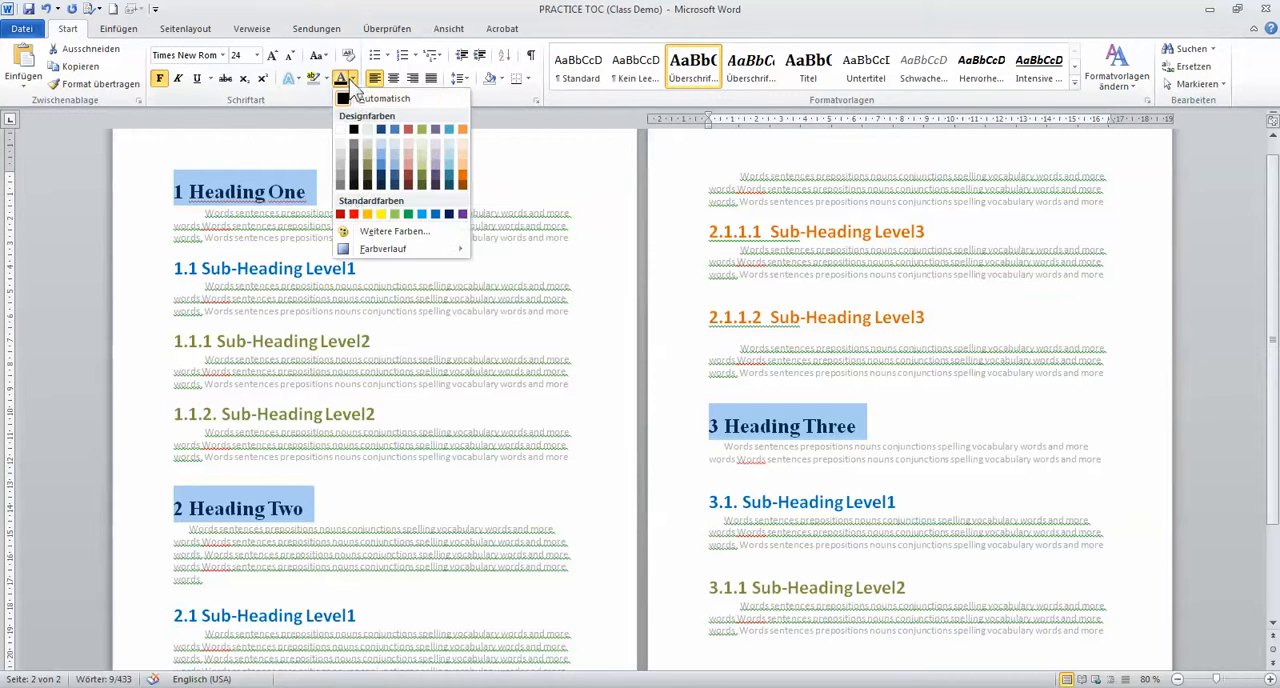
click(343, 215)
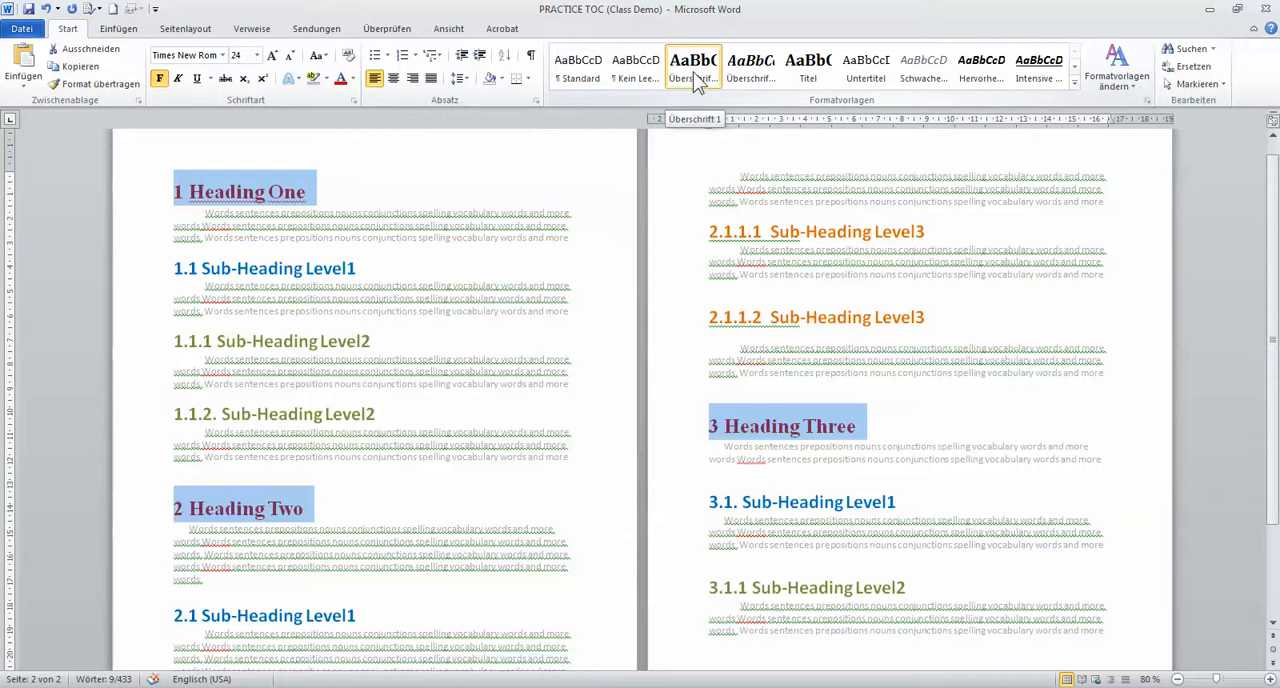
click(505, 358)
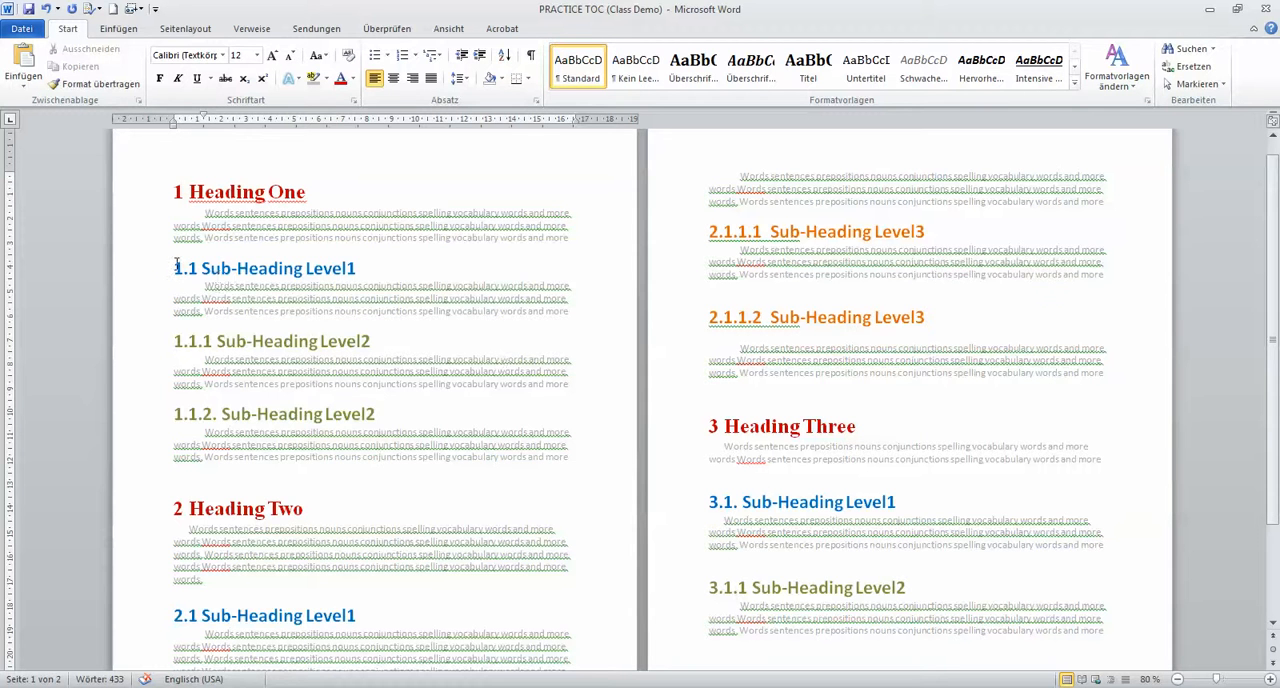
Apply the Überschrift 2 style to the Sub-Heading Level1 headings 1.1, 2.1 and 3.1
drag(173, 268, 321, 269)
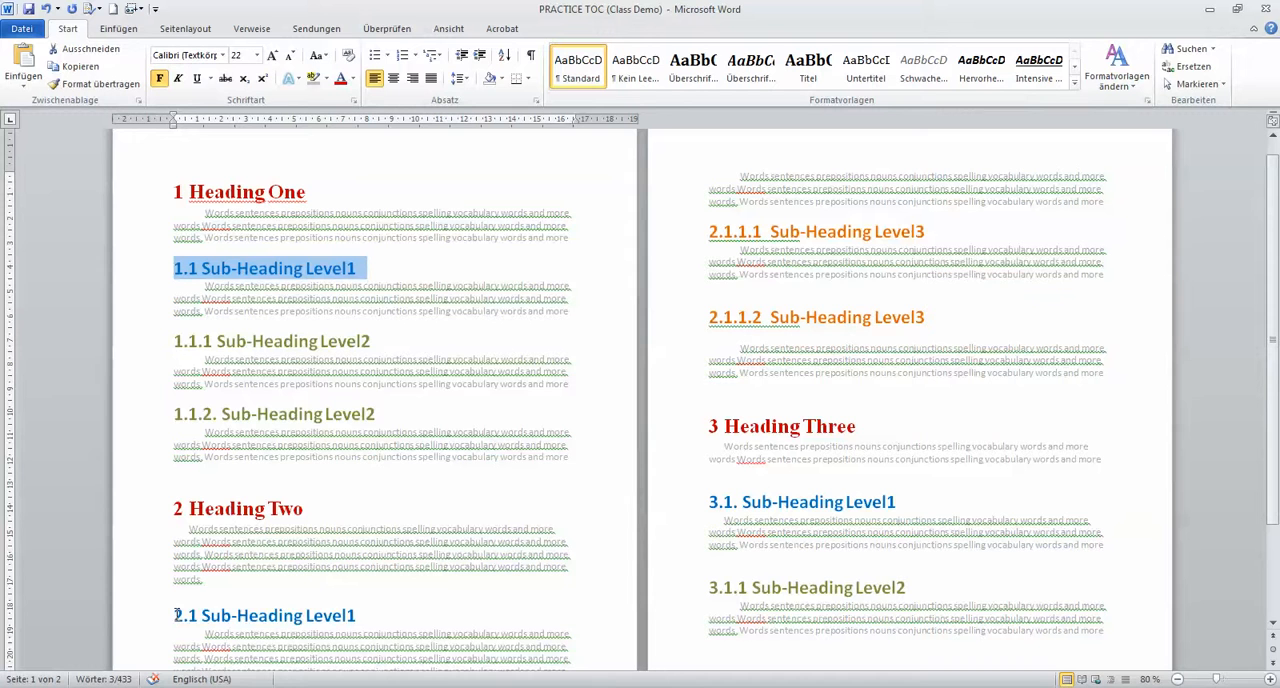
drag(176, 615, 381, 614)
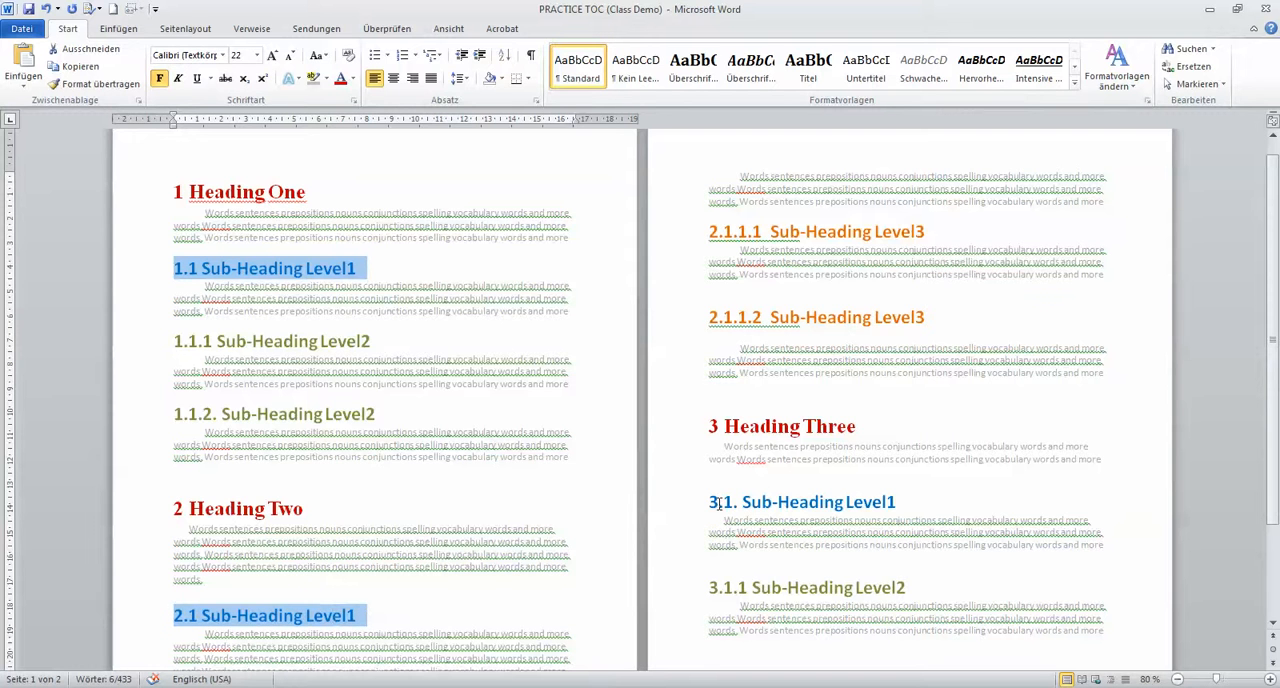
drag(709, 501, 906, 506)
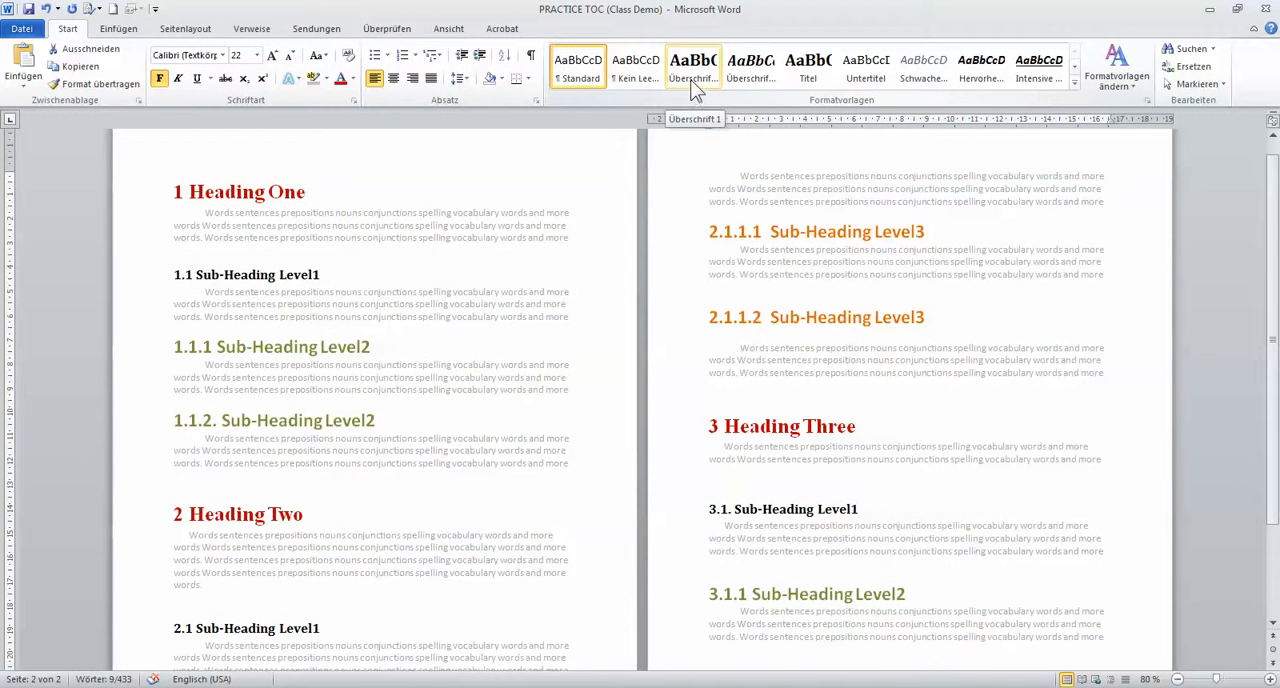
click(692, 85)
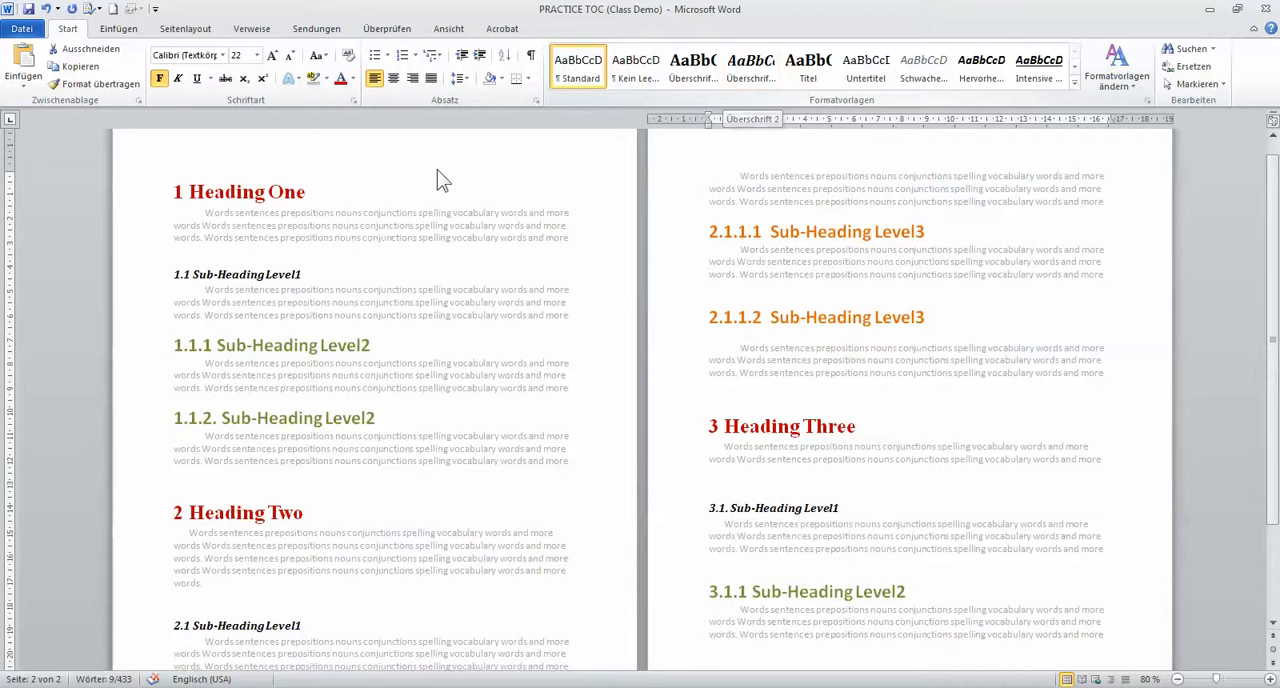
click(745, 86)
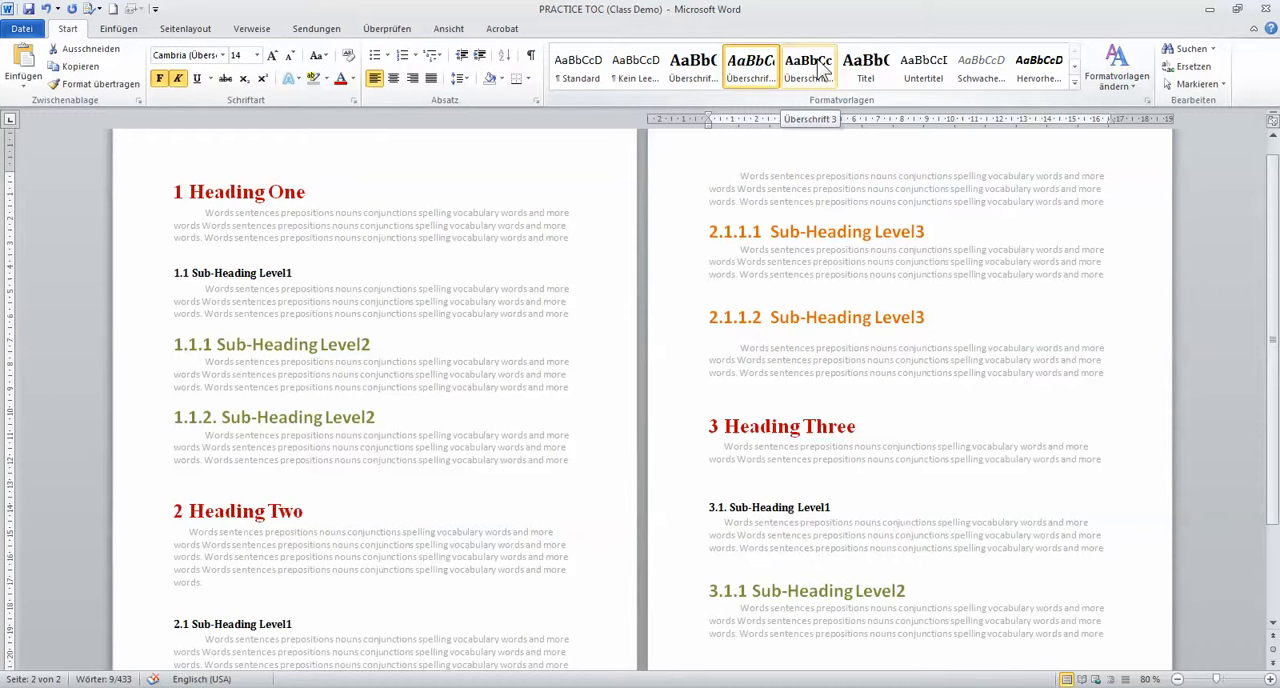
click(748, 76)
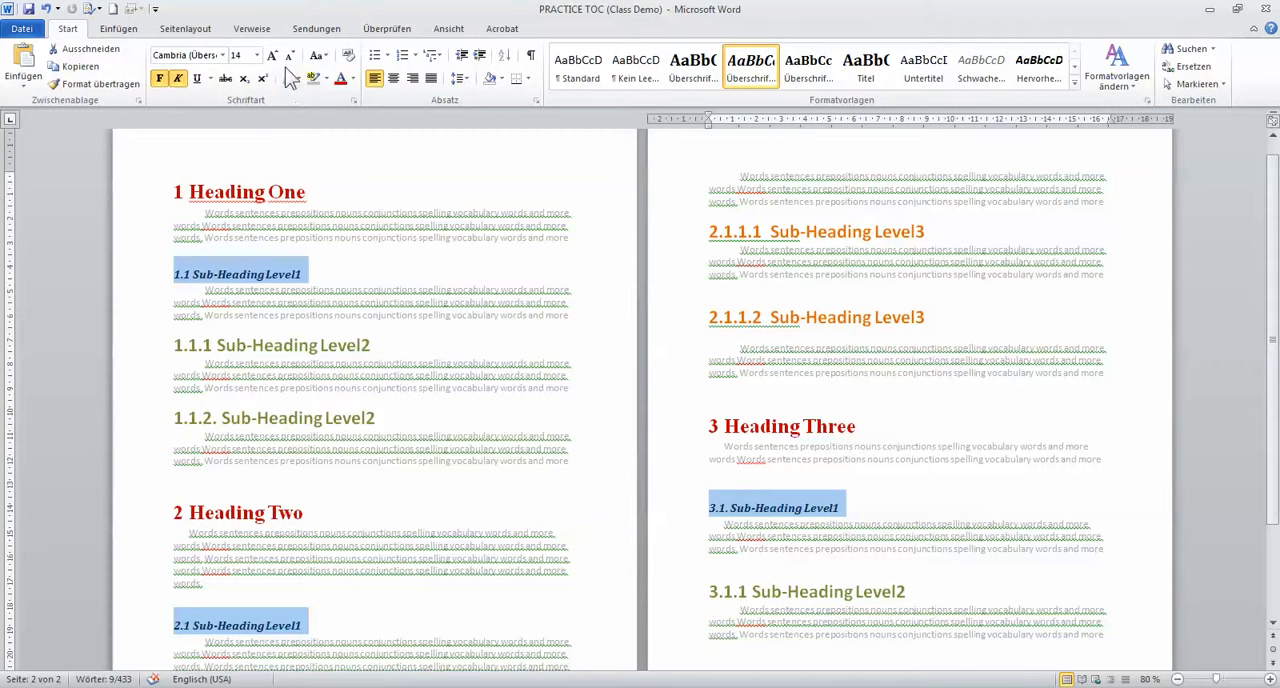
Set the Sub-Heading Level1 headings to the standard blue font colour and a 22 pt font size
click(257, 55)
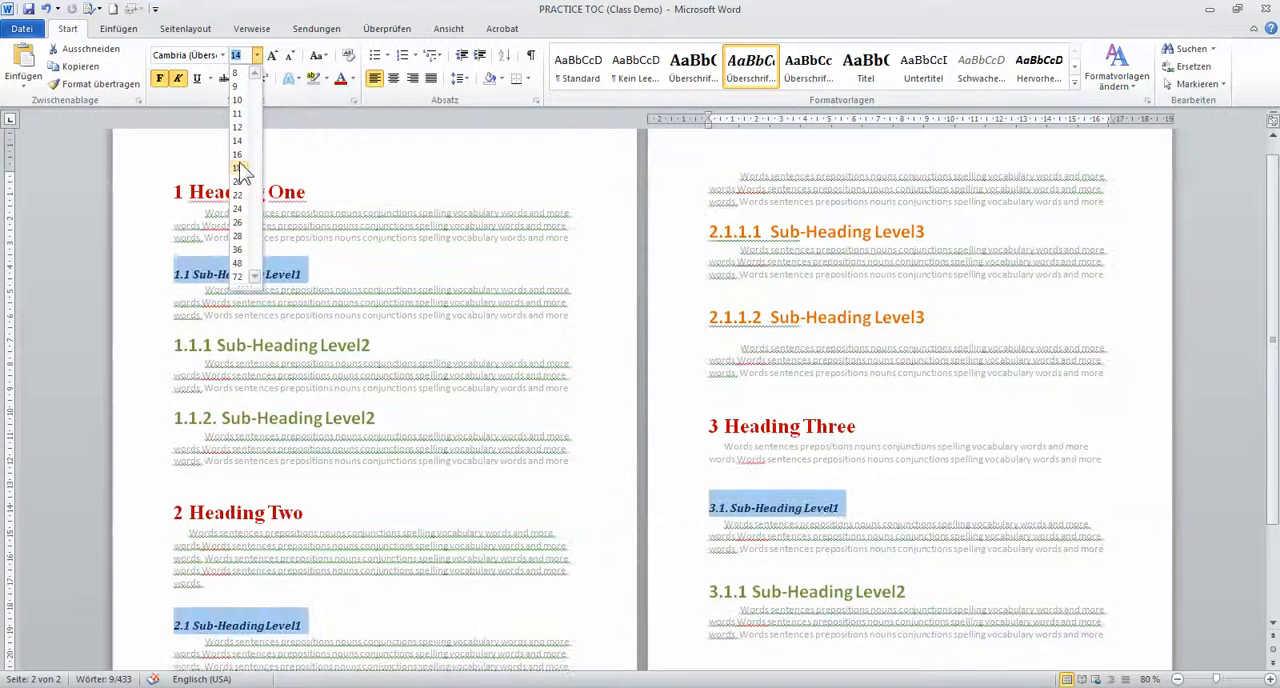
click(240, 186)
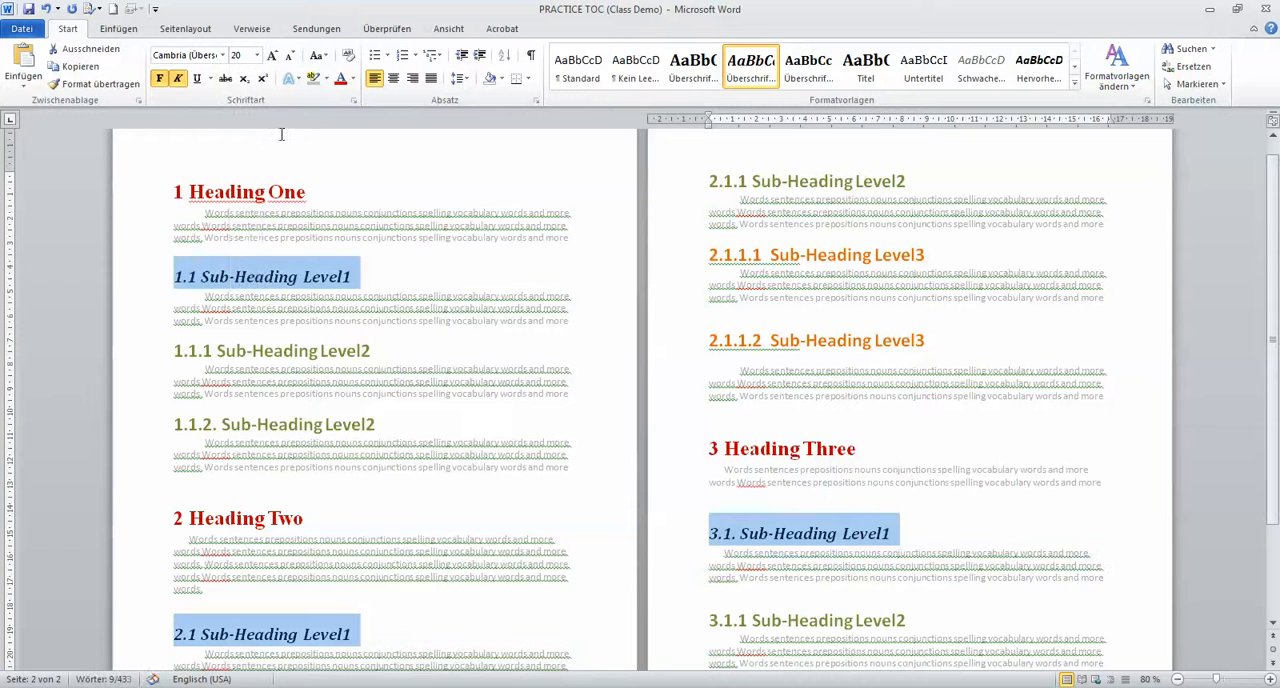
click(352, 78)
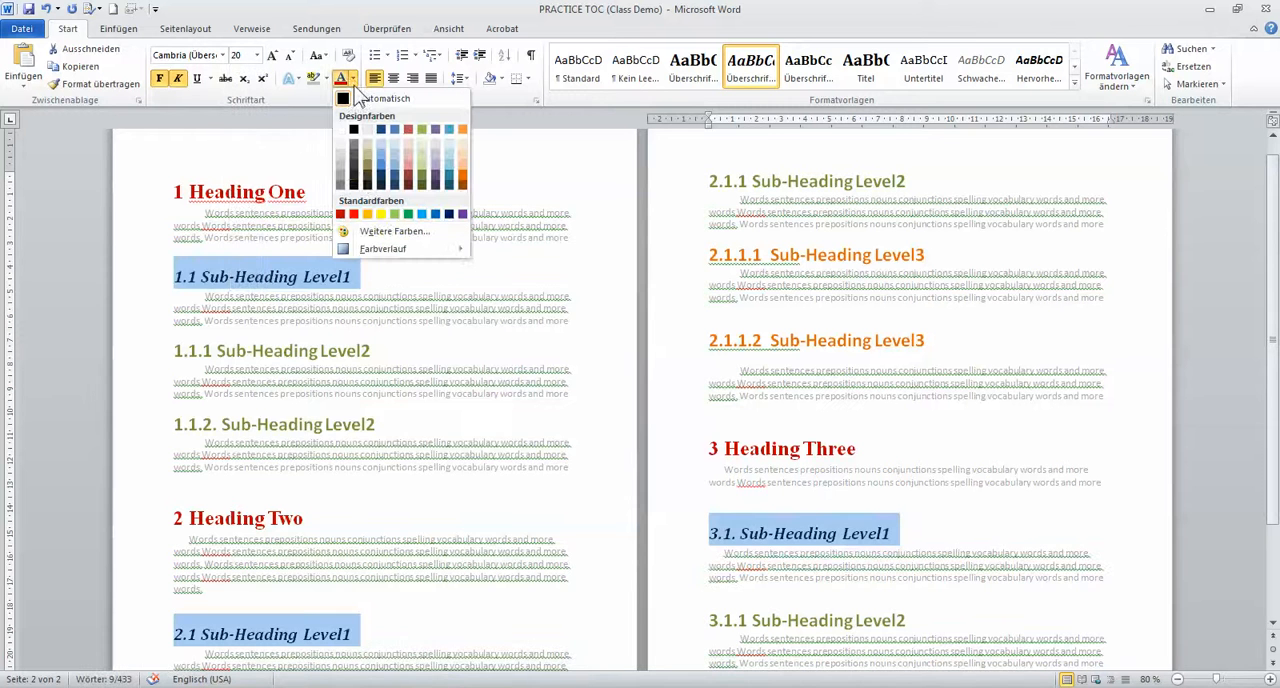
click(438, 214)
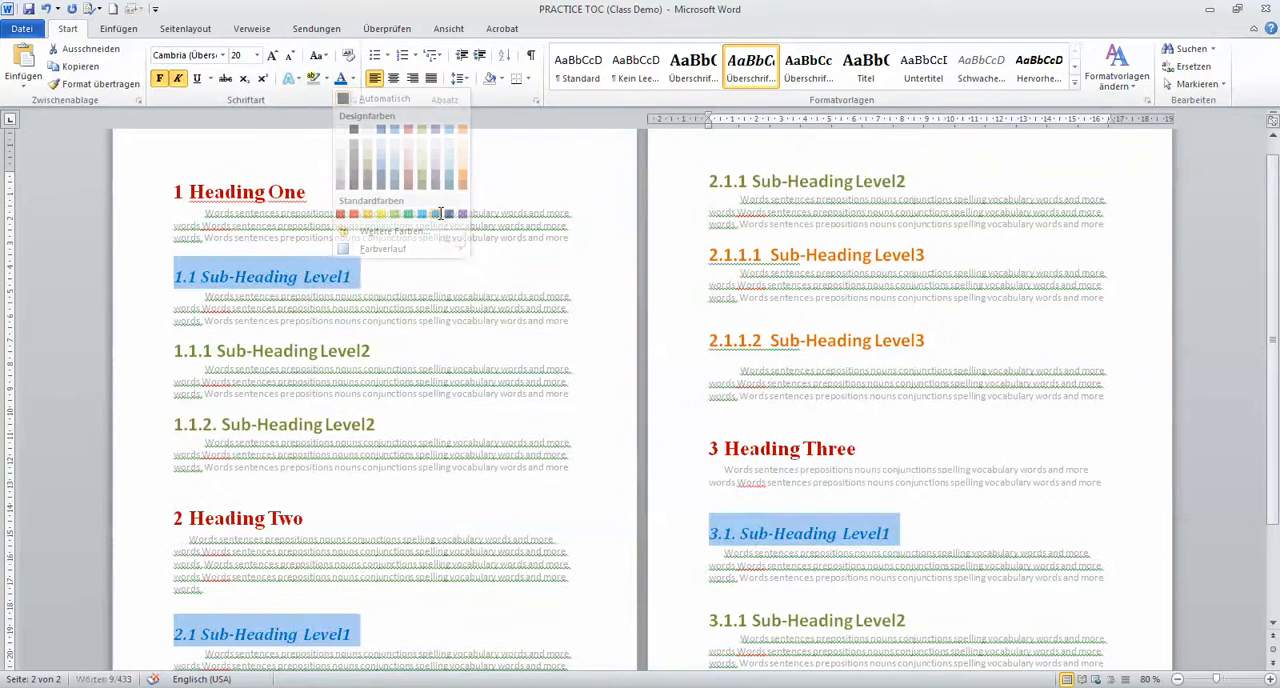
click(271, 55)
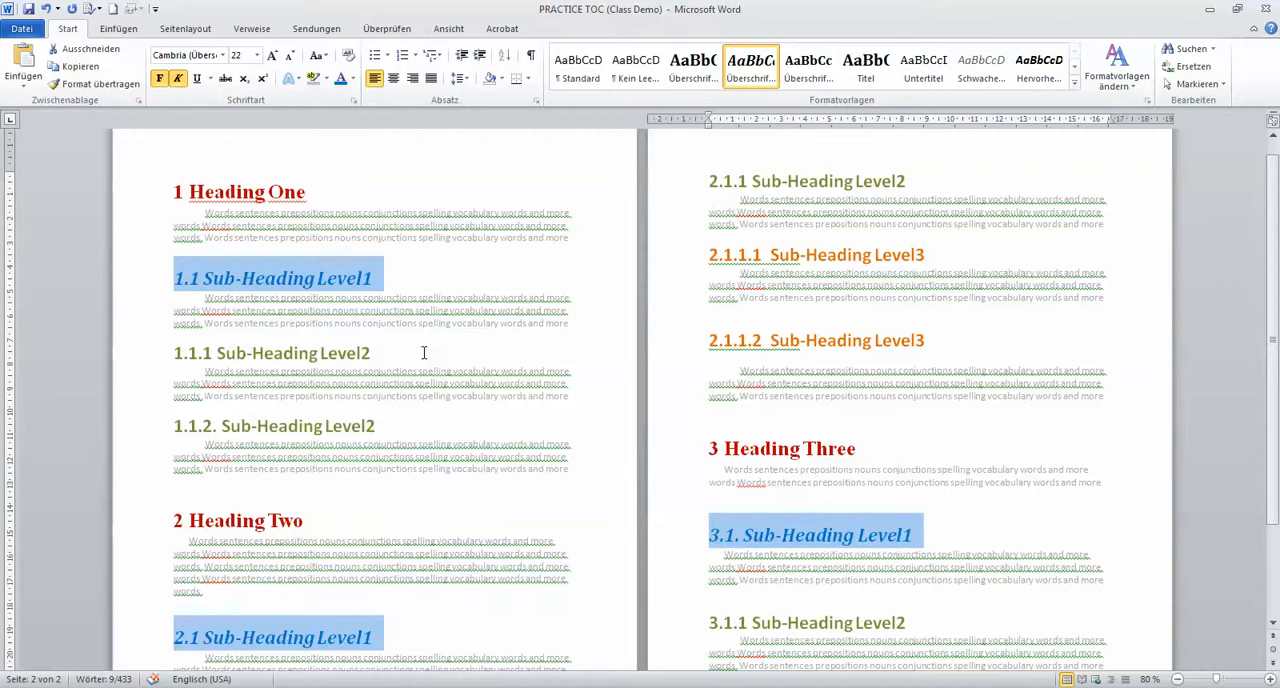
click(434, 396)
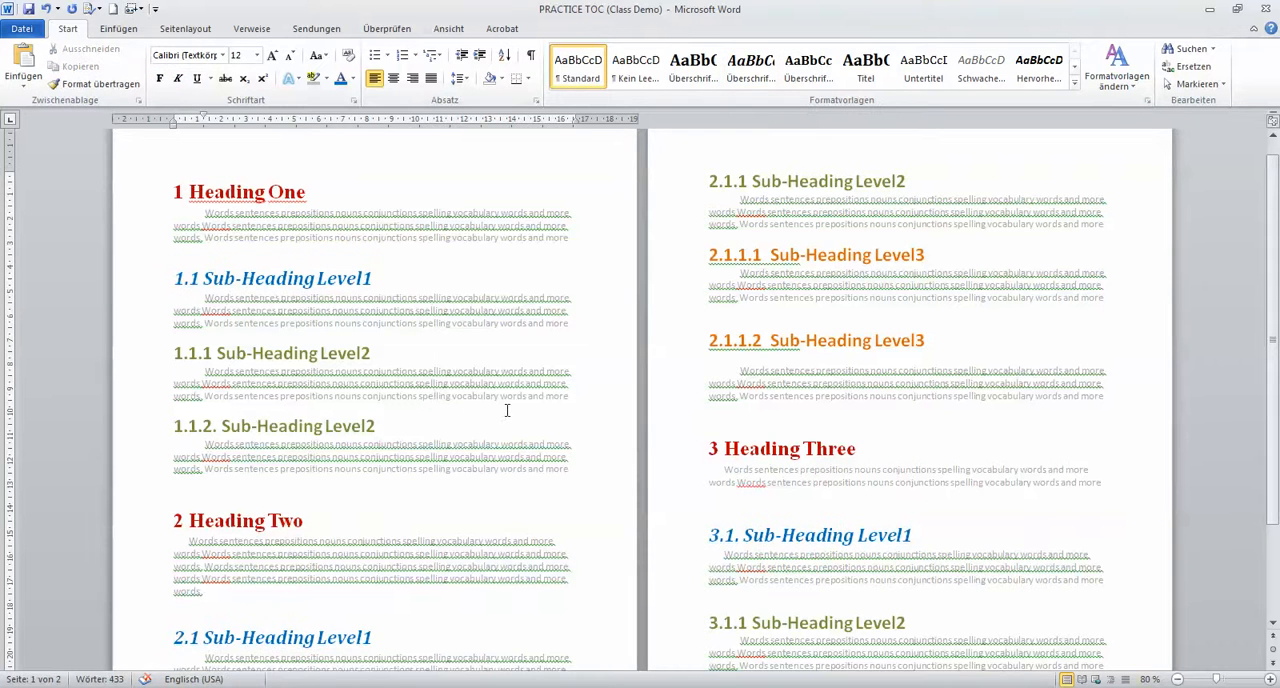
Check which paragraph style is applied to the sub-headings 1.1, 3.1 and 2.1.1
click(341, 280)
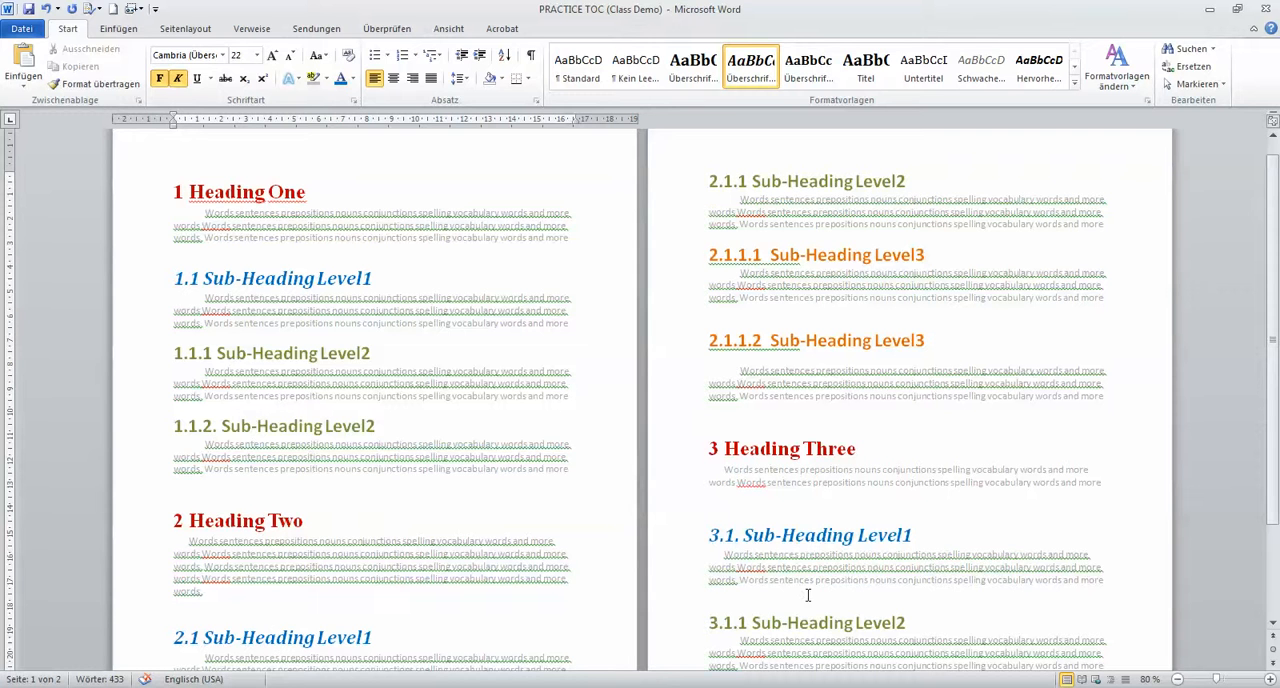
click(786, 535)
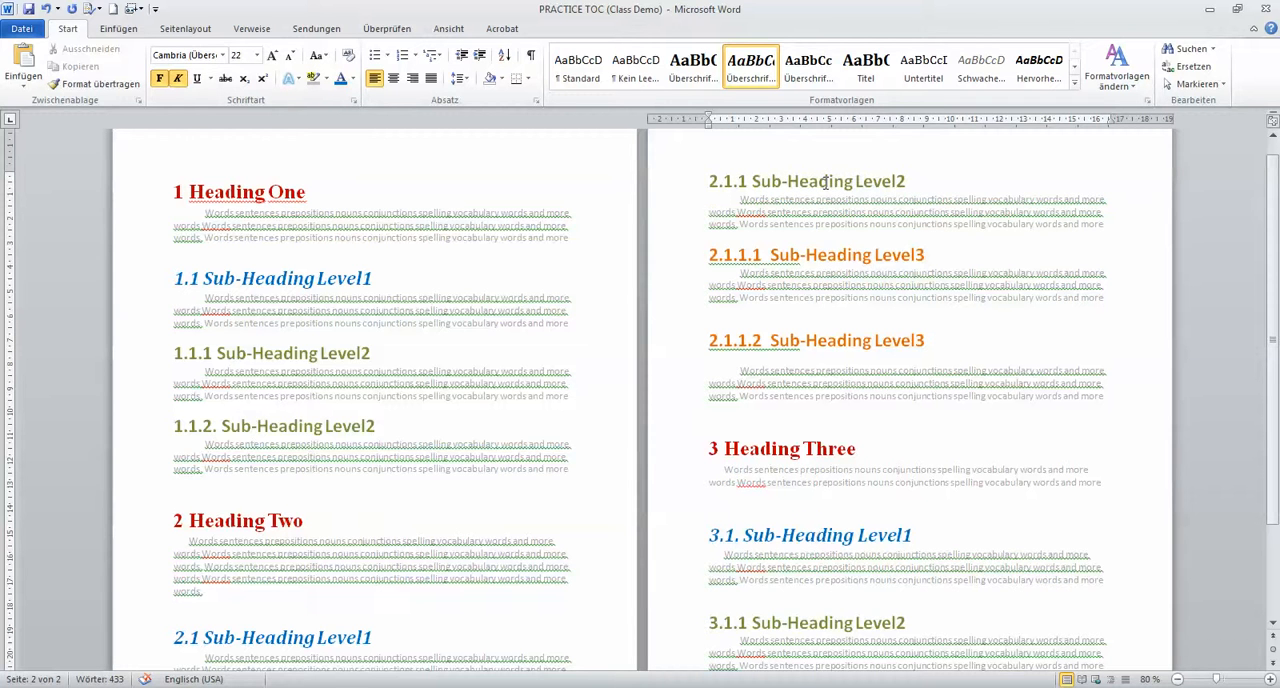
click(826, 181)
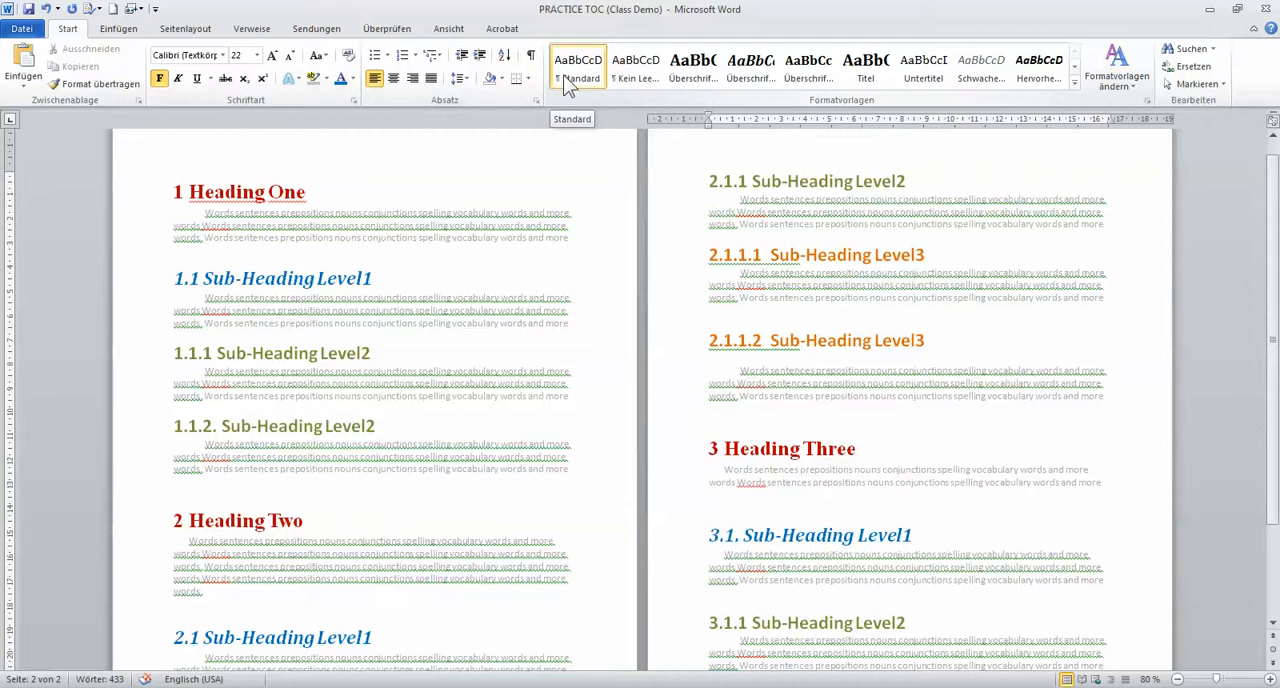
Apply the Überschrift 3 style to the Sub-Heading Level2 headings 1.1.1, 1.1.2, 2.1.1 and 3.1.1
drag(174, 353, 378, 362)
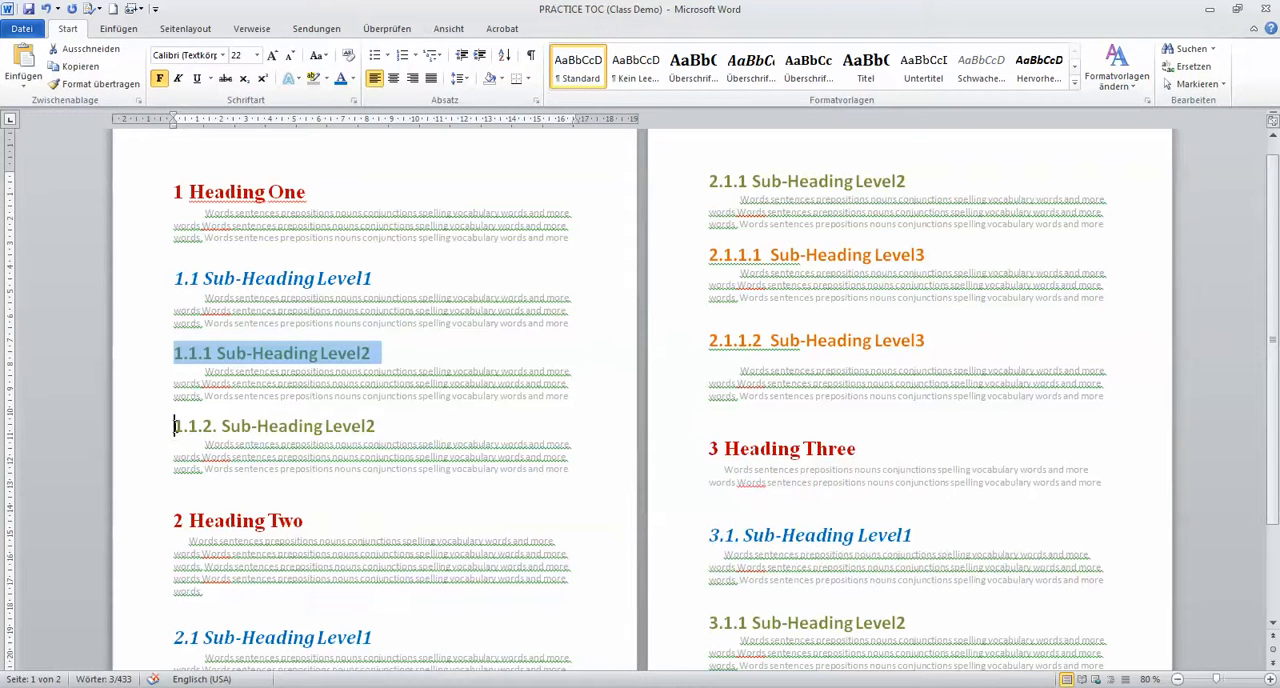
drag(175, 426, 378, 426)
drag(701, 176, 906, 182)
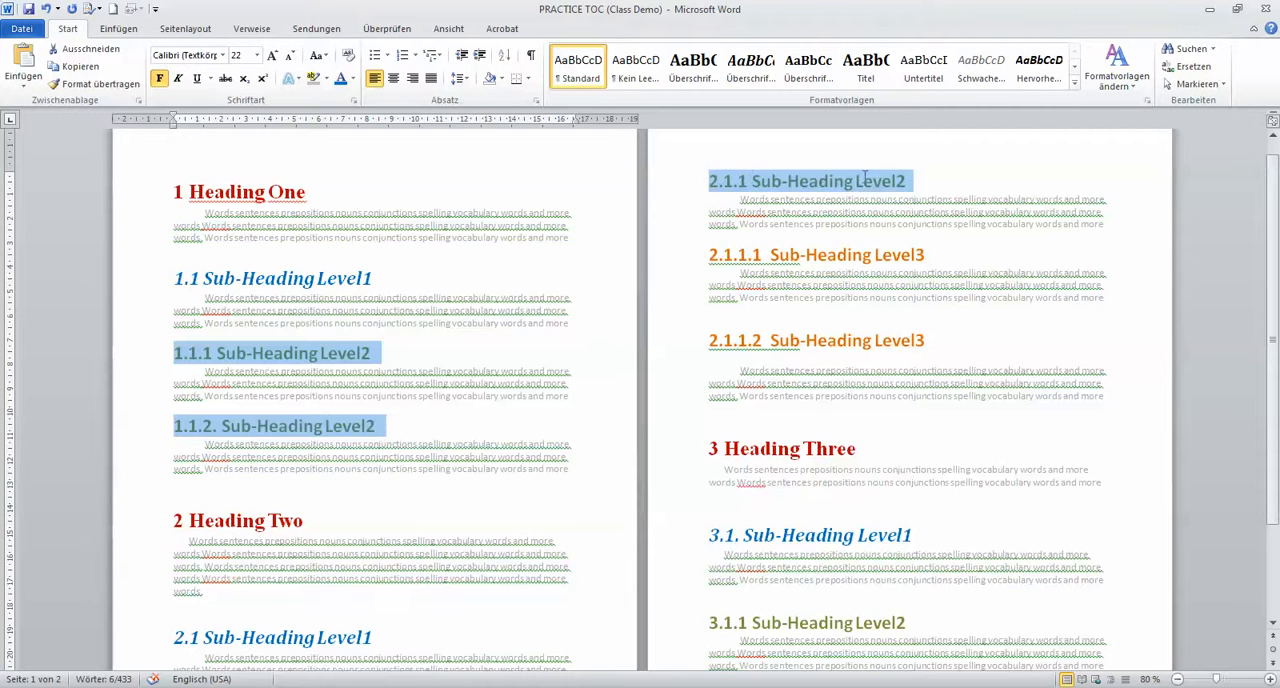
scroll(418, 412, down, 2)
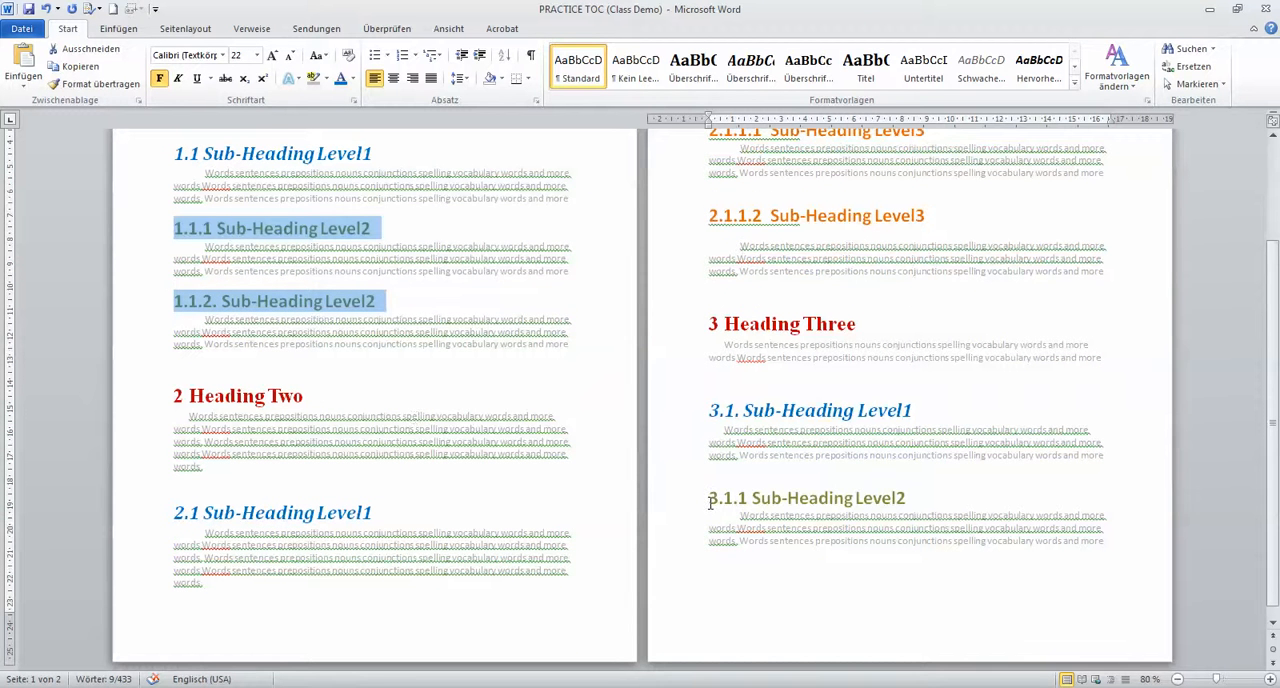
drag(710, 503, 916, 512)
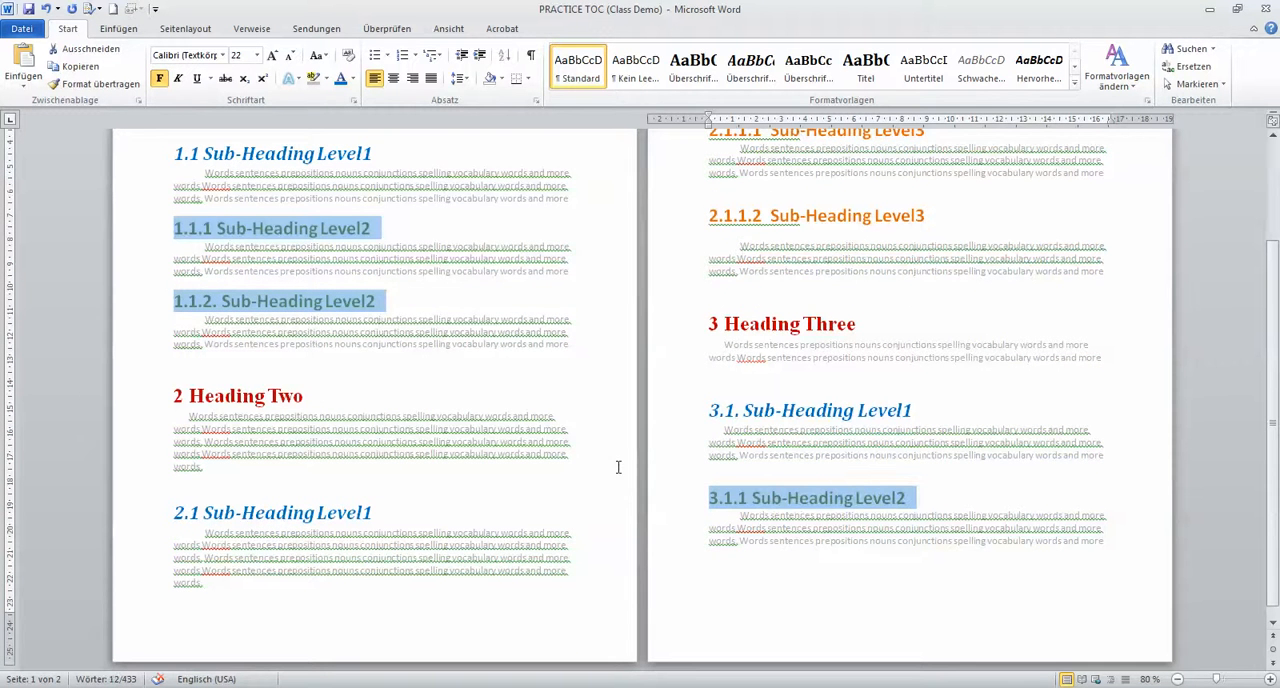
scroll(616, 469, up, 1)
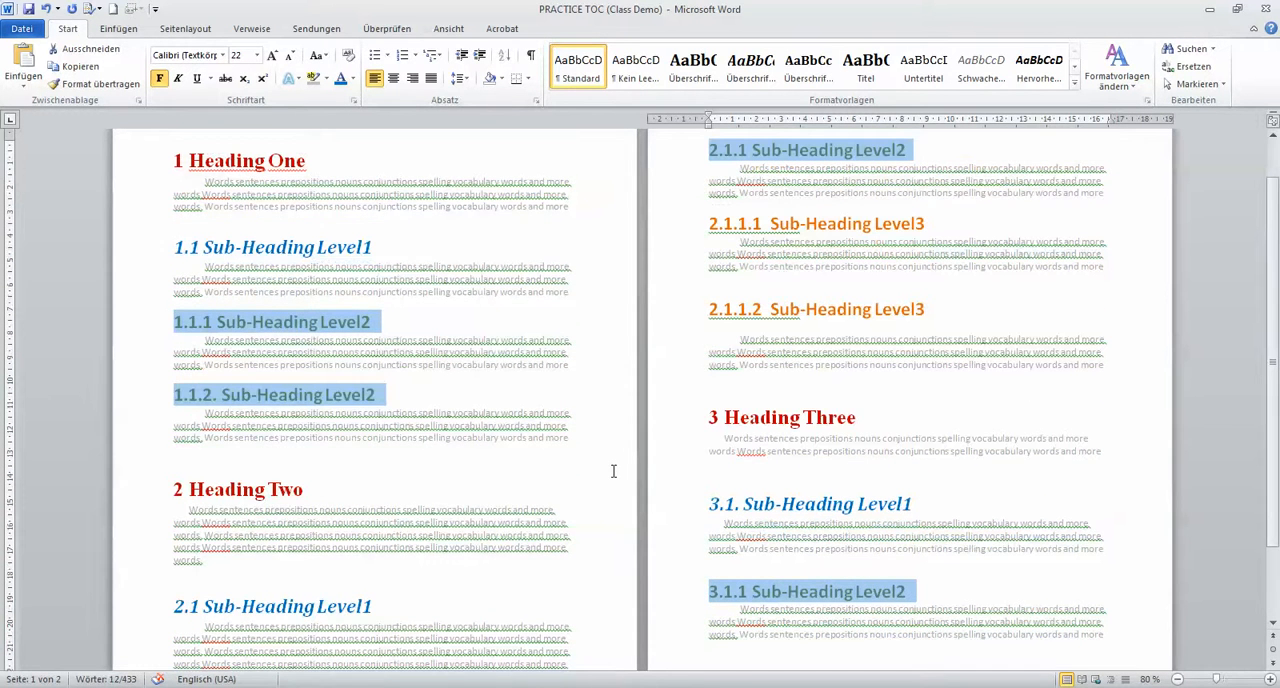
click(800, 80)
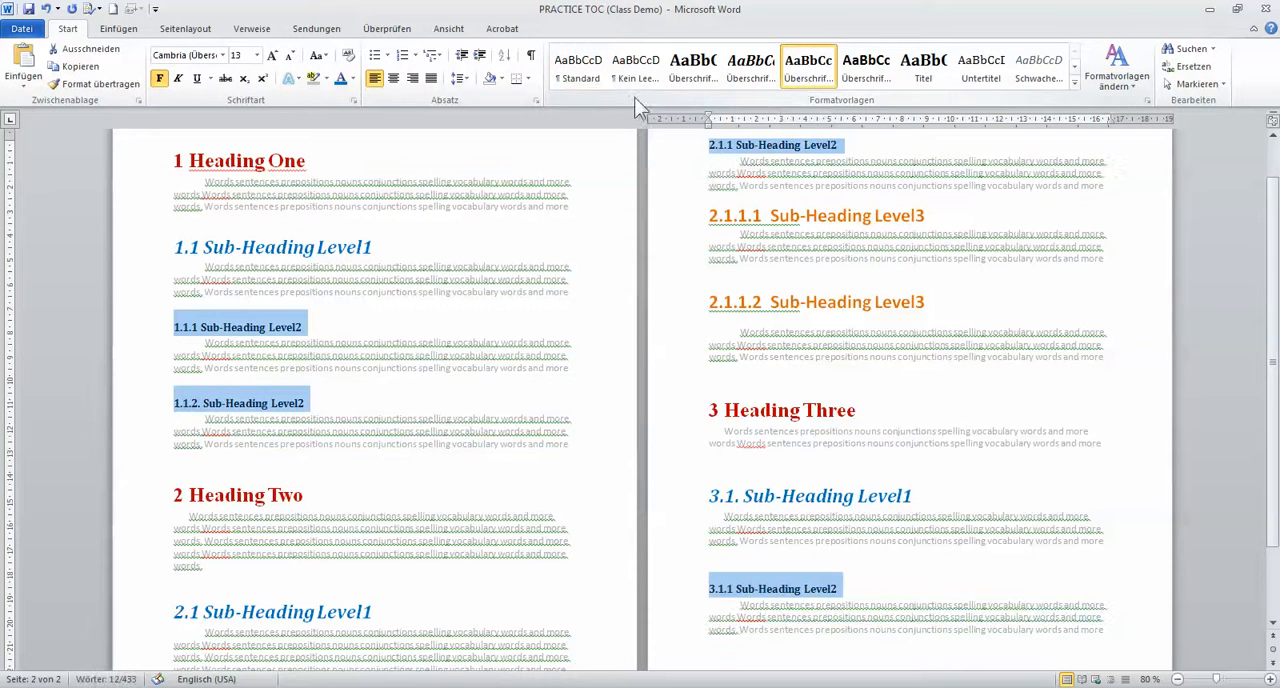
Set the Sub-Heading Level2 headings to the standard green font colour and a 22 pt font size
click(273, 56)
click(273, 56)
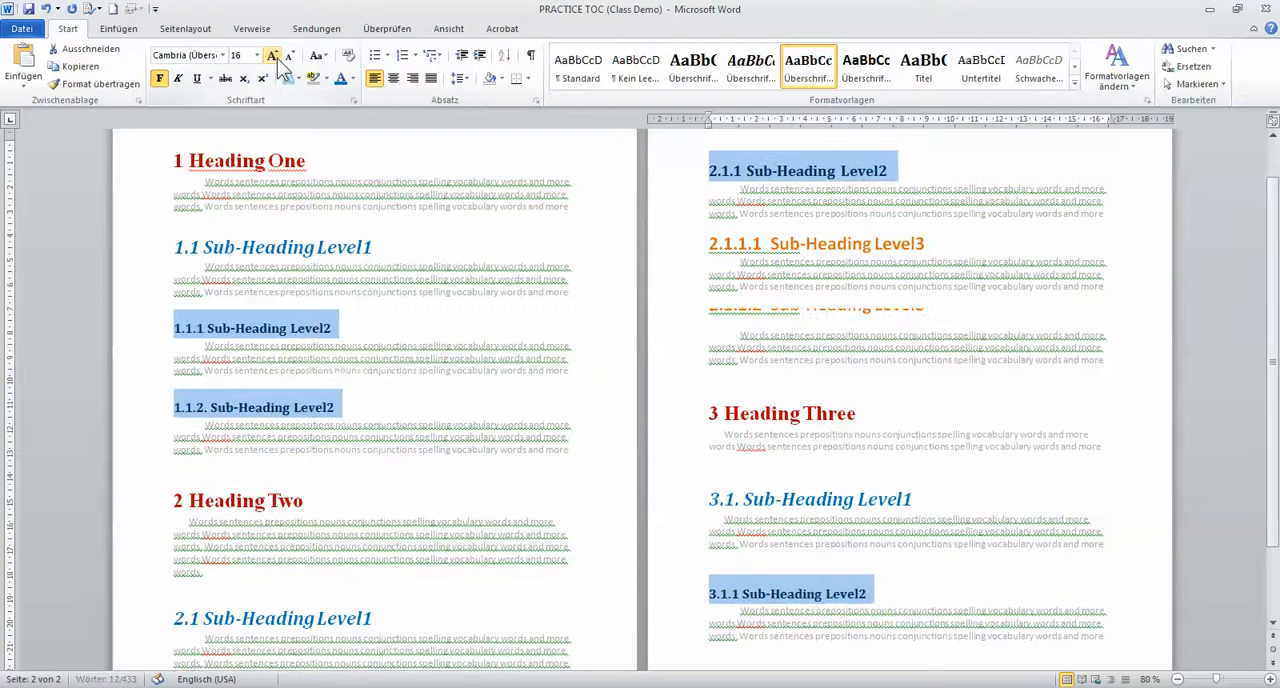
click(273, 56)
click(273, 56)
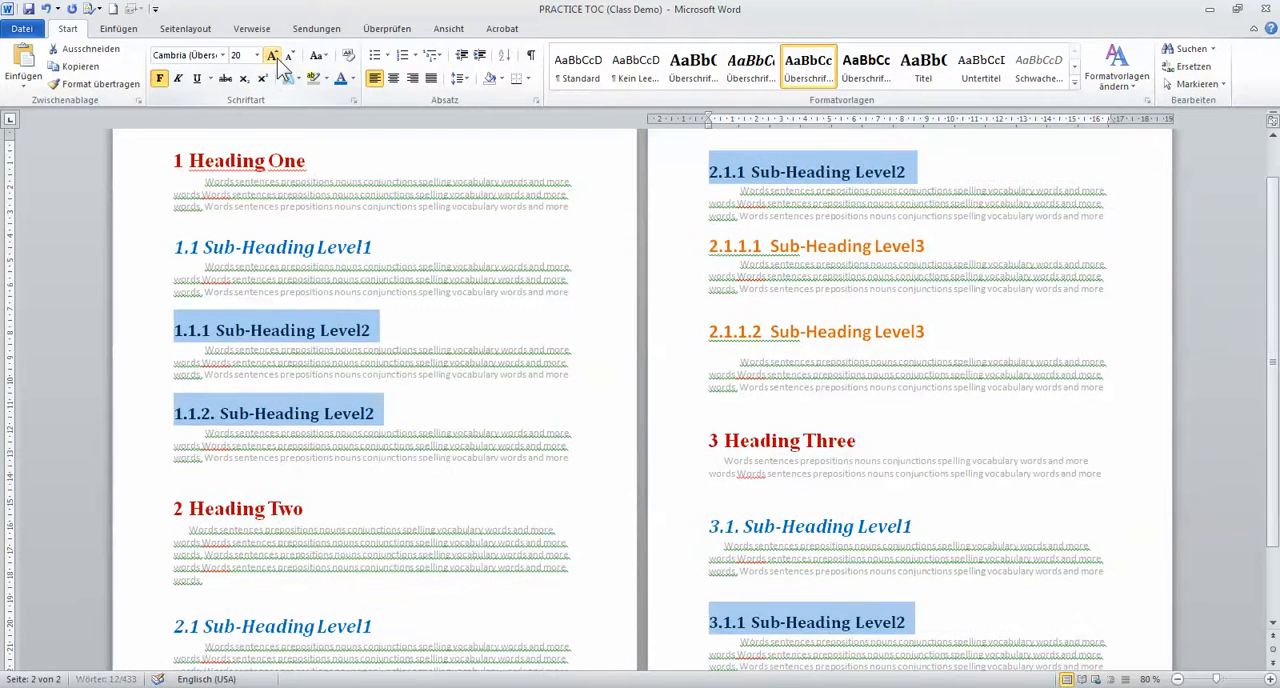
click(352, 79)
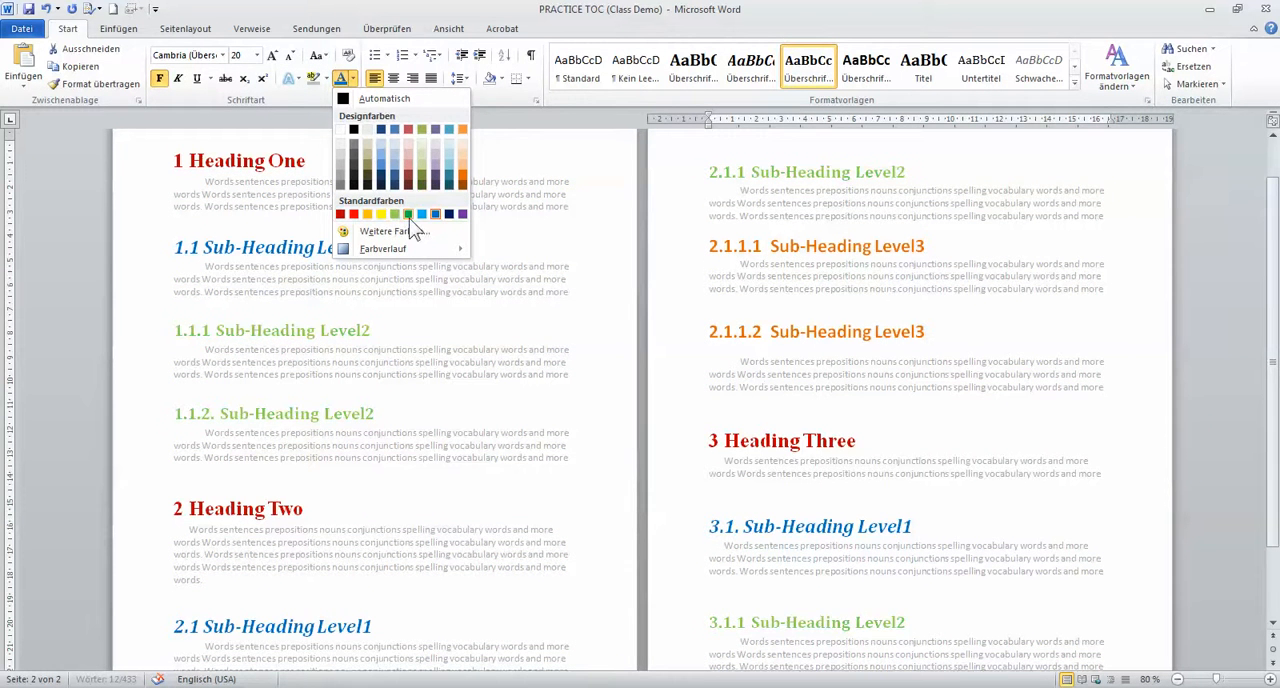
click(408, 214)
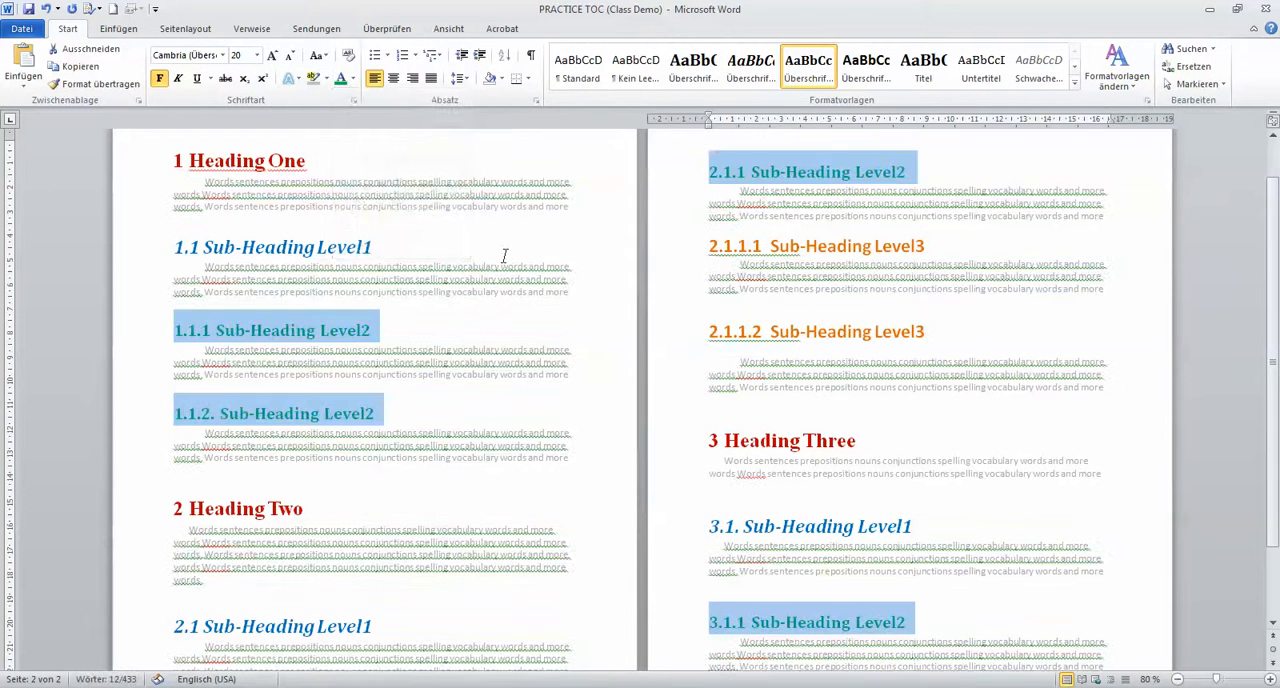
click(273, 57)
click(440, 330)
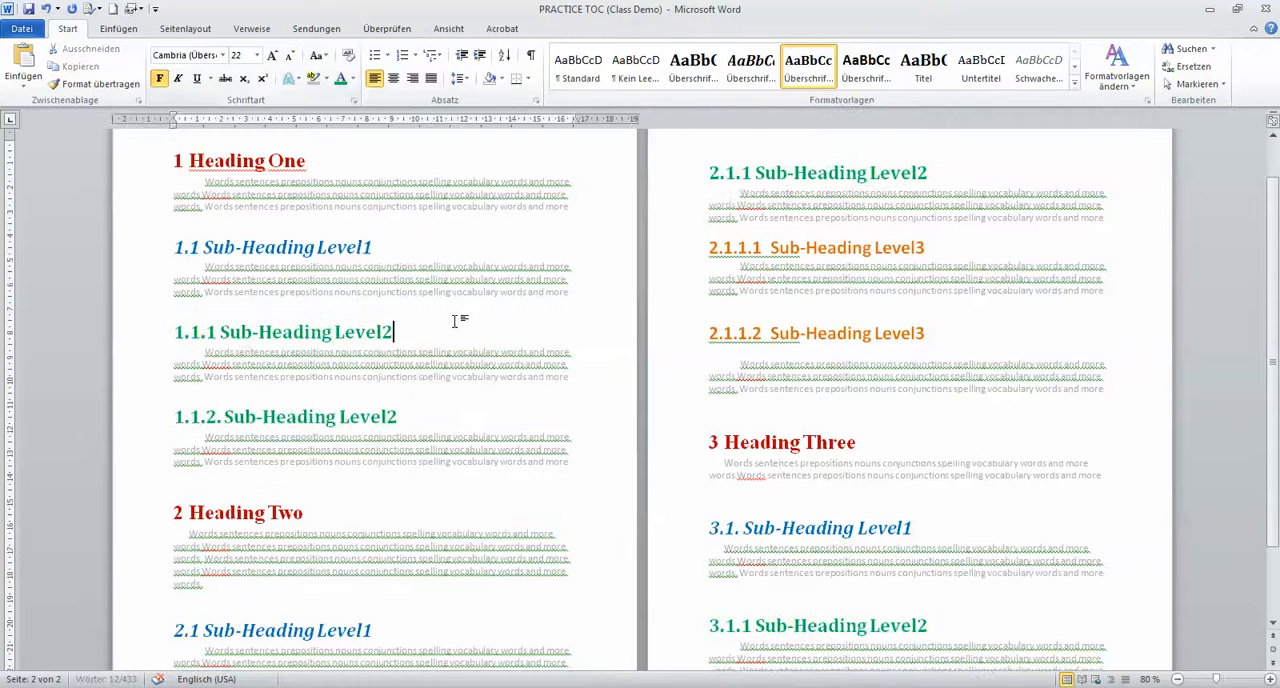
Apply the Überschrift 4 style to the Sub-Heading Level3 headings 2.1.1.1 and 2.1.1.2
scroll(600, 327, down, 1)
scroll(600, 327, down, 1)
scroll(600, 327, up, 2)
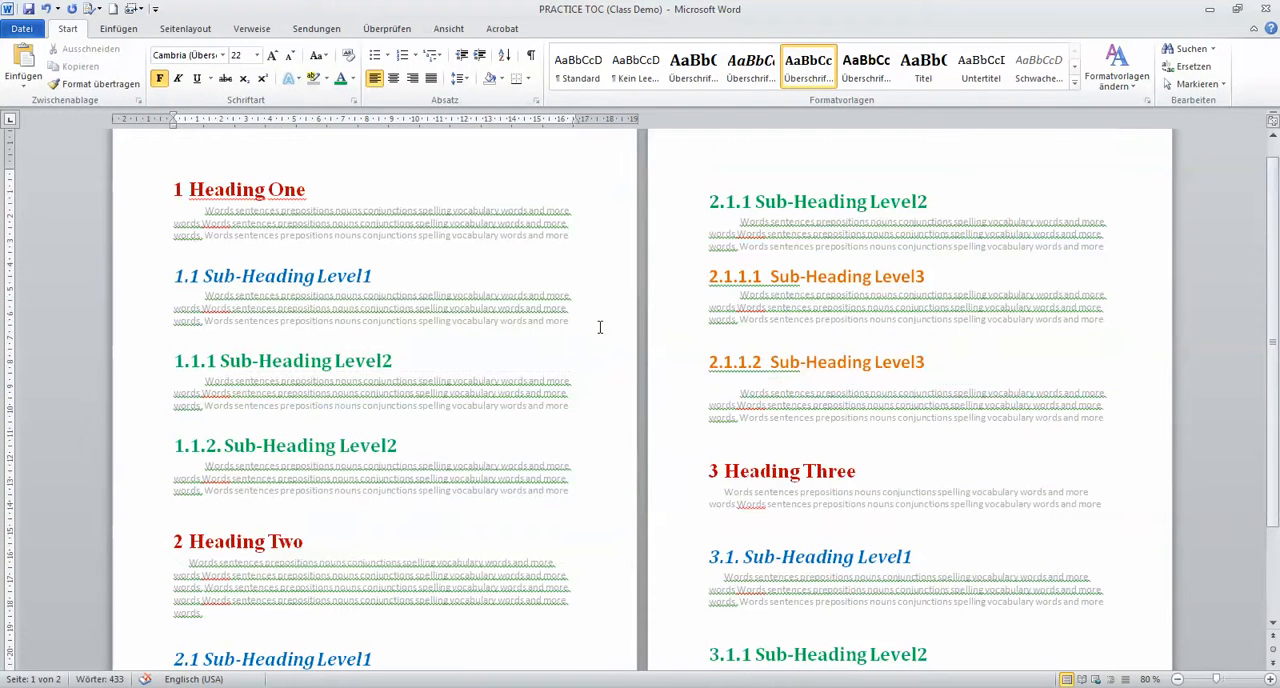
drag(716, 277, 946, 287)
click(945, 279)
click(698, 280)
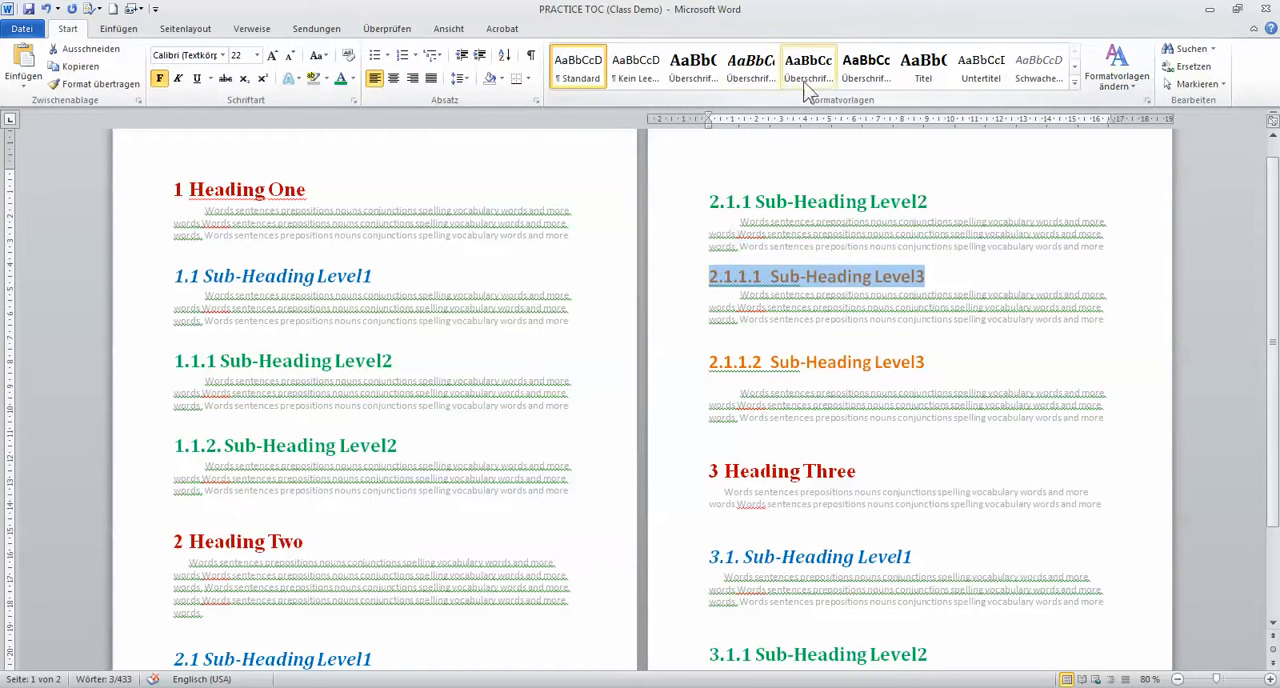
drag(708, 363, 932, 364)
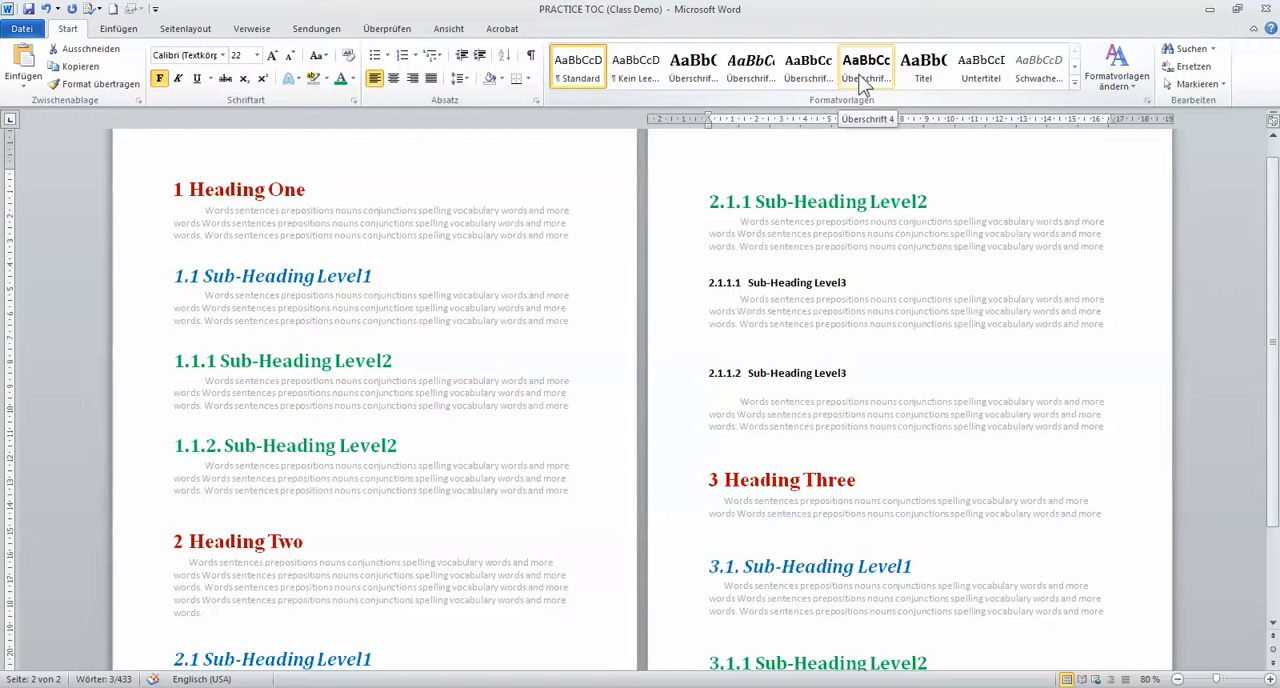
click(862, 84)
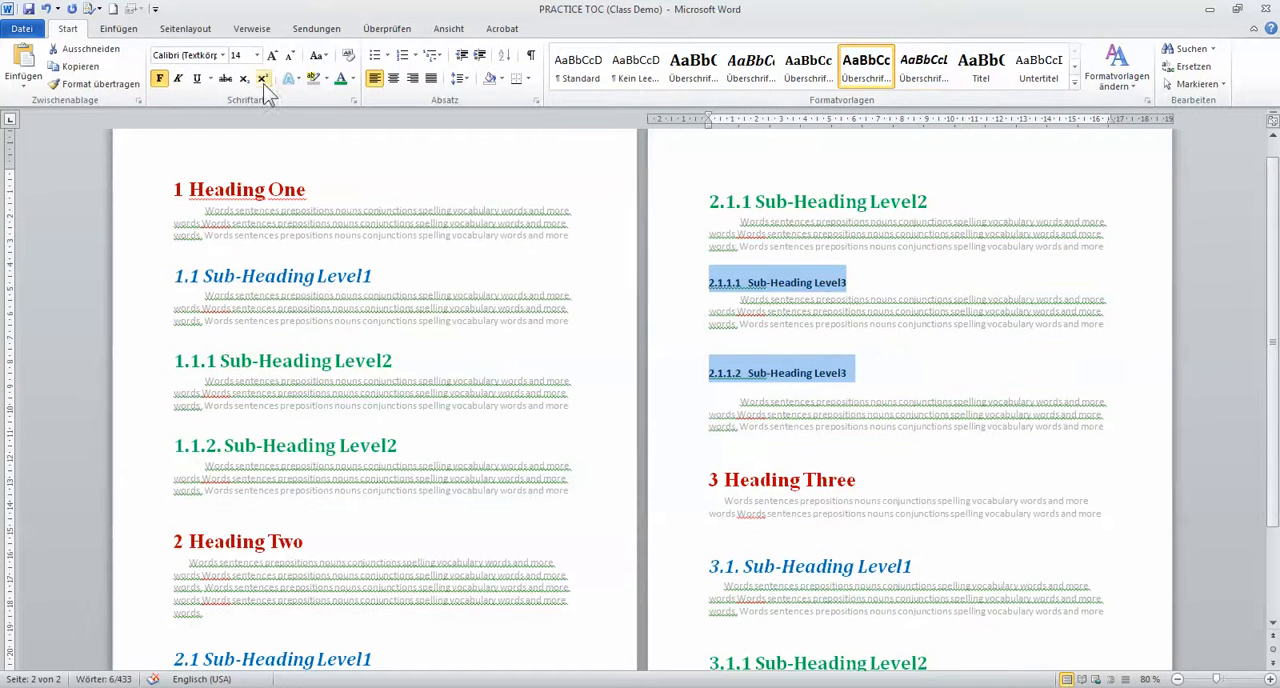
Set the Sub-Heading Level3 headings to a 22 pt font size and a darker orange theme font colour
click(271, 56)
click(271, 56)
click(271, 56)
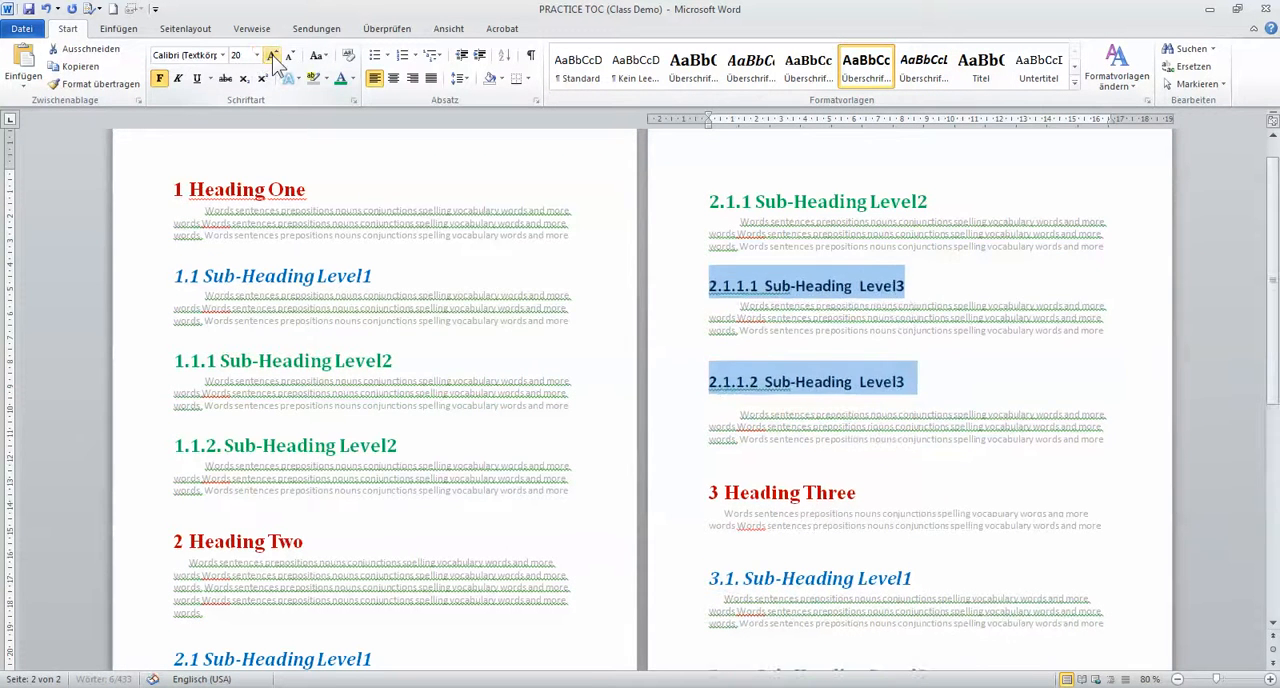
click(271, 56)
click(353, 80)
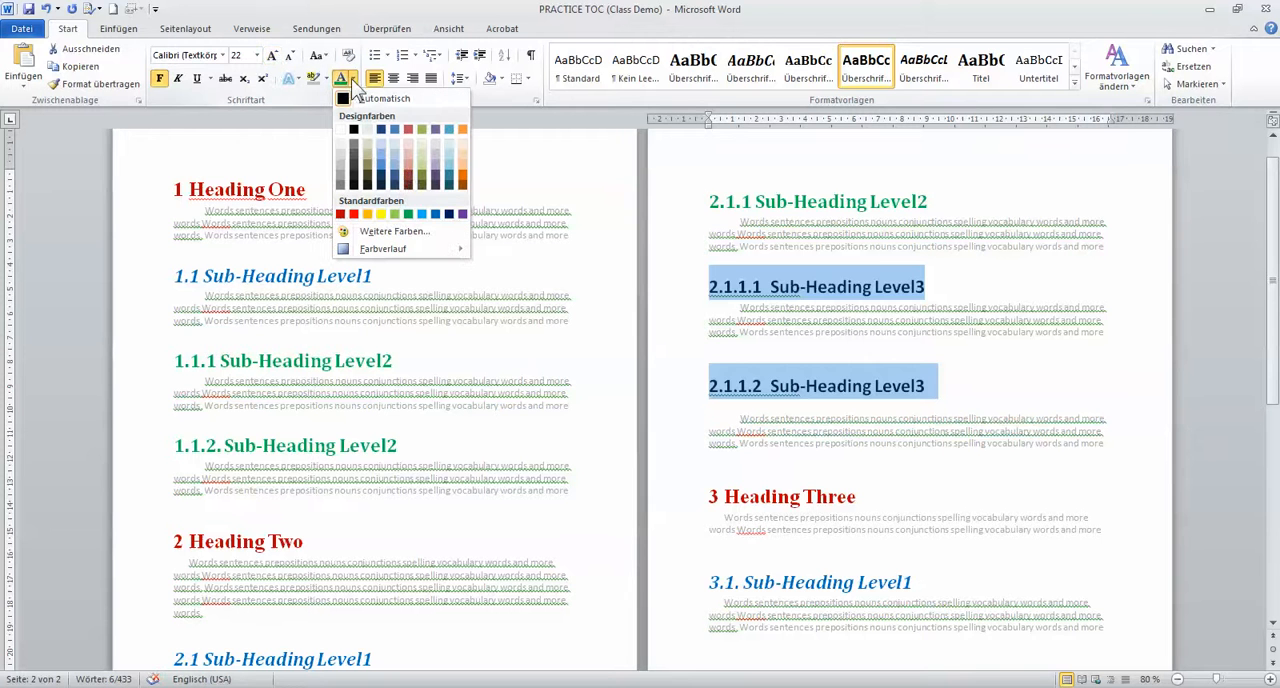
click(463, 181)
click(541, 368)
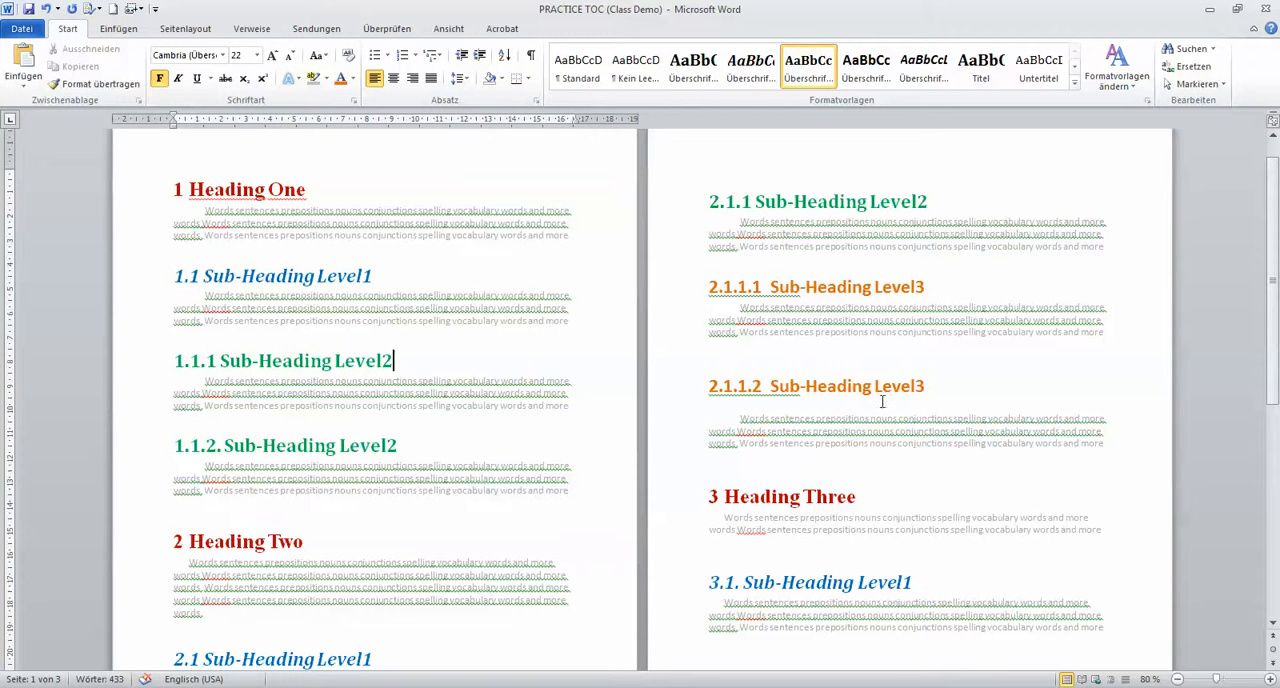
Check which paragraph style is applied to headings at the different levels, including Heading One, Heading Three, 1.1.1, 2.1.1 and 2.1.1.1
click(882, 290)
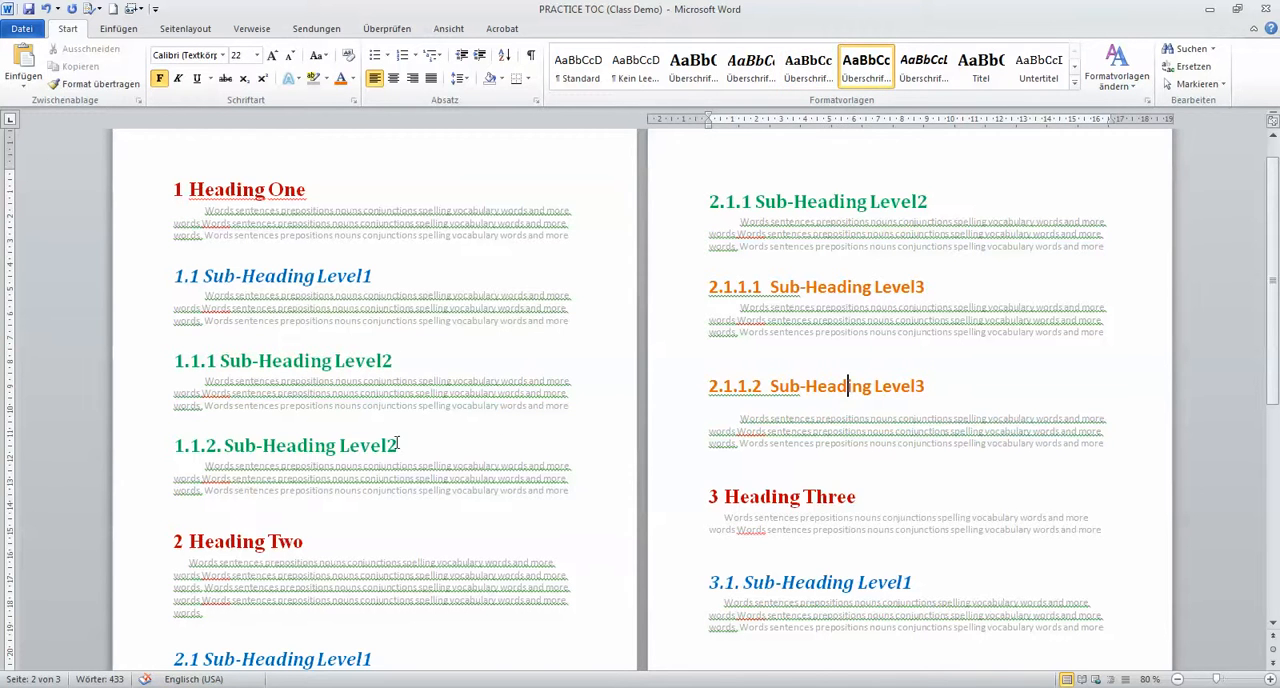
click(322, 362)
click(775, 201)
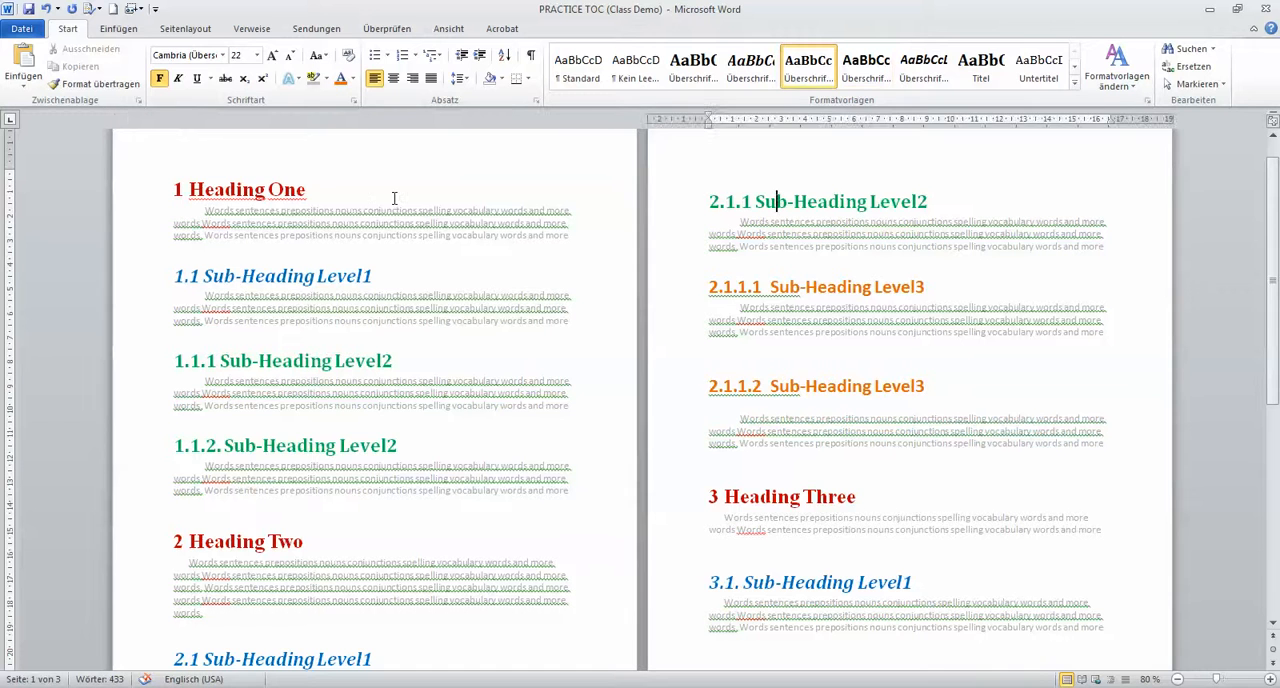
click(253, 188)
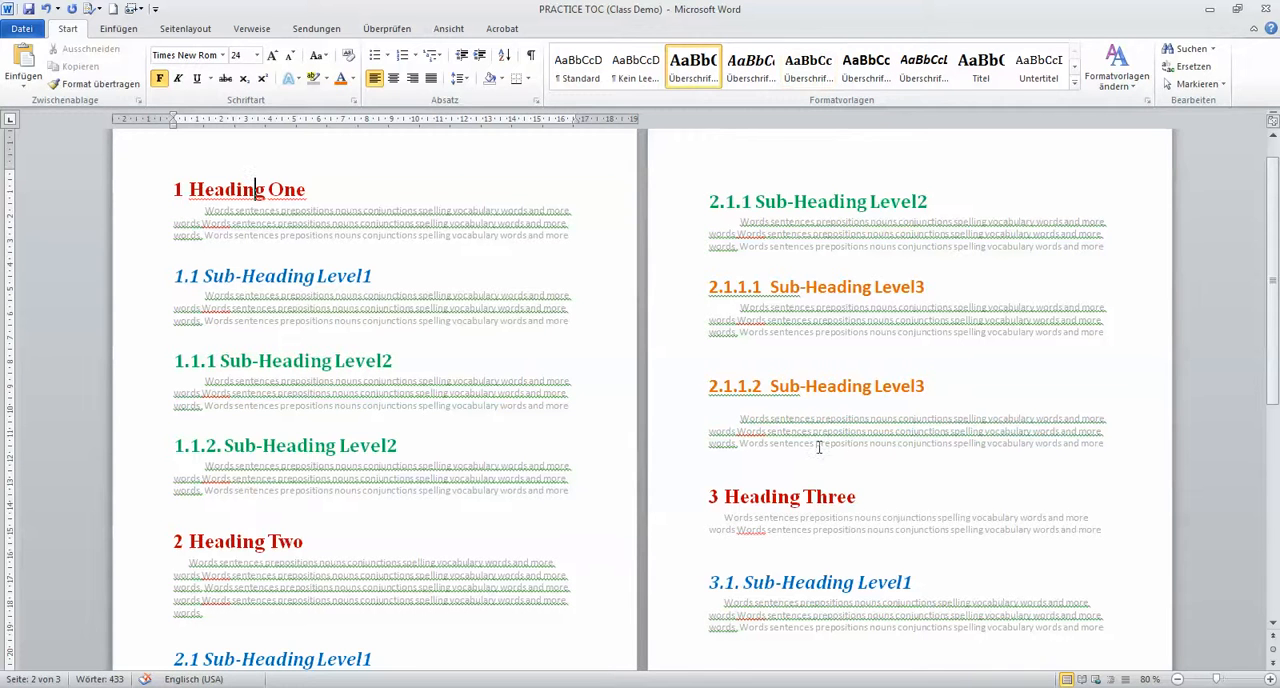
click(776, 492)
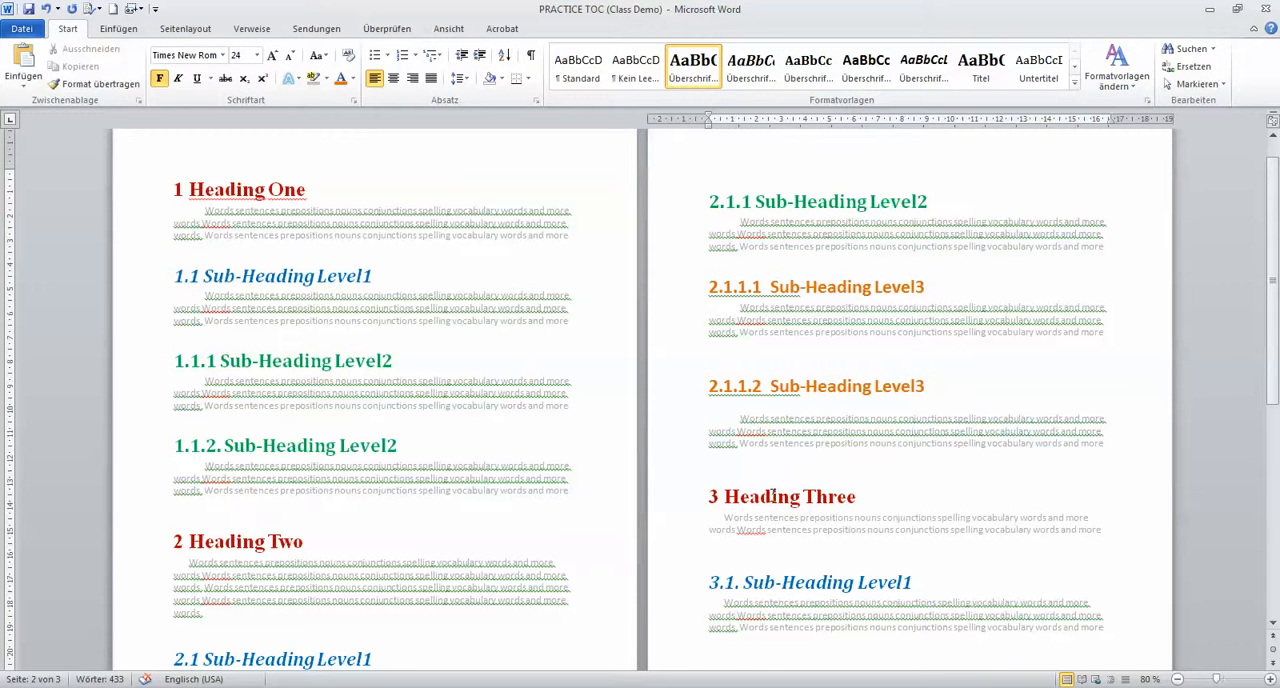
click(849, 287)
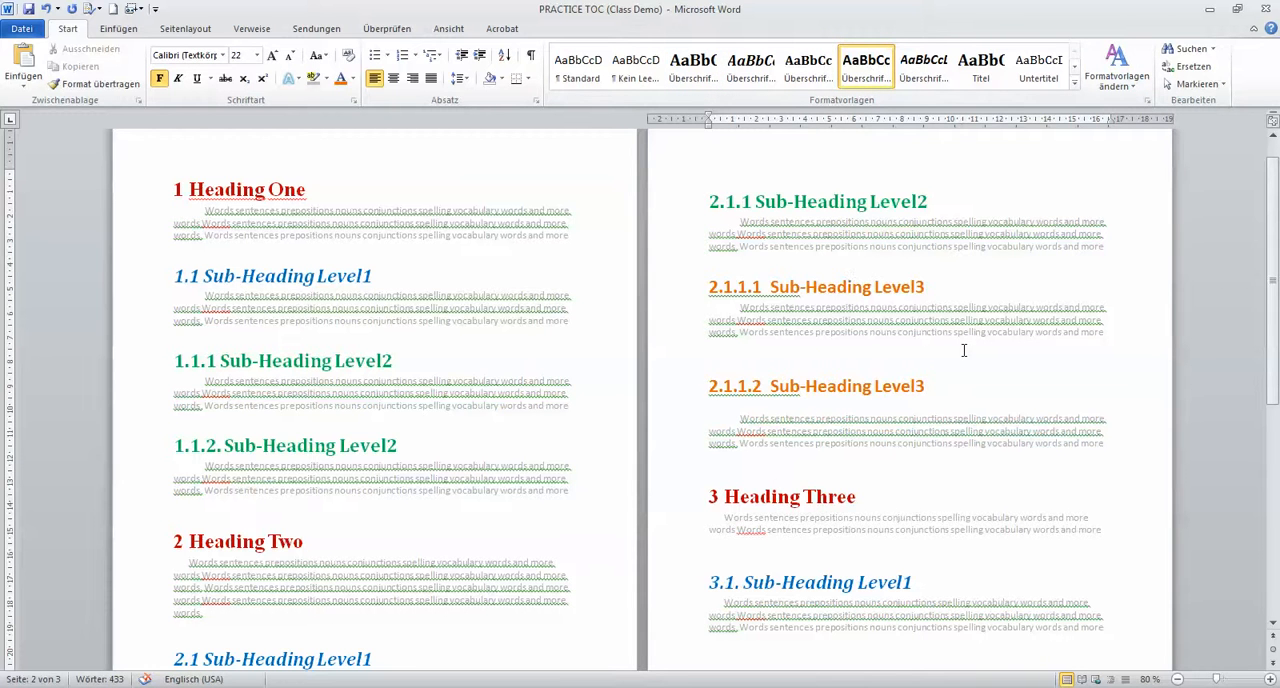
Insert two blank lines above the heading 1 Heading One and place the cursor in the empty space
click(170, 192)
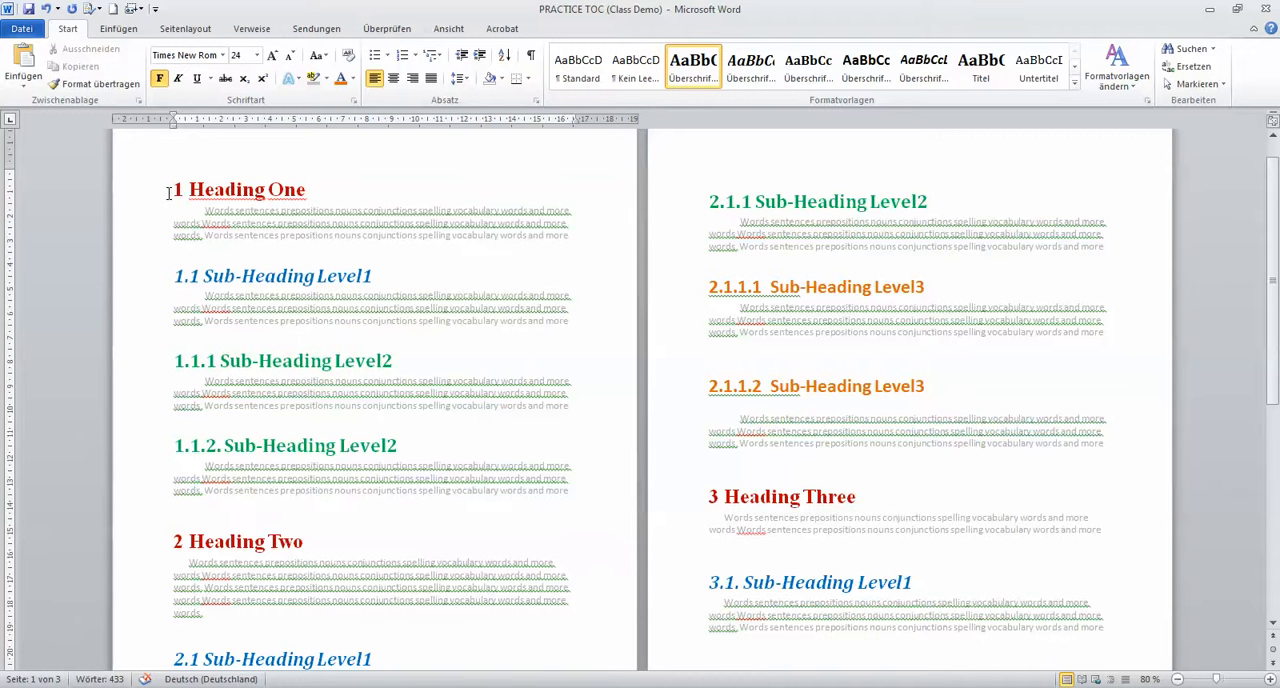
key(Return)
key(Return)
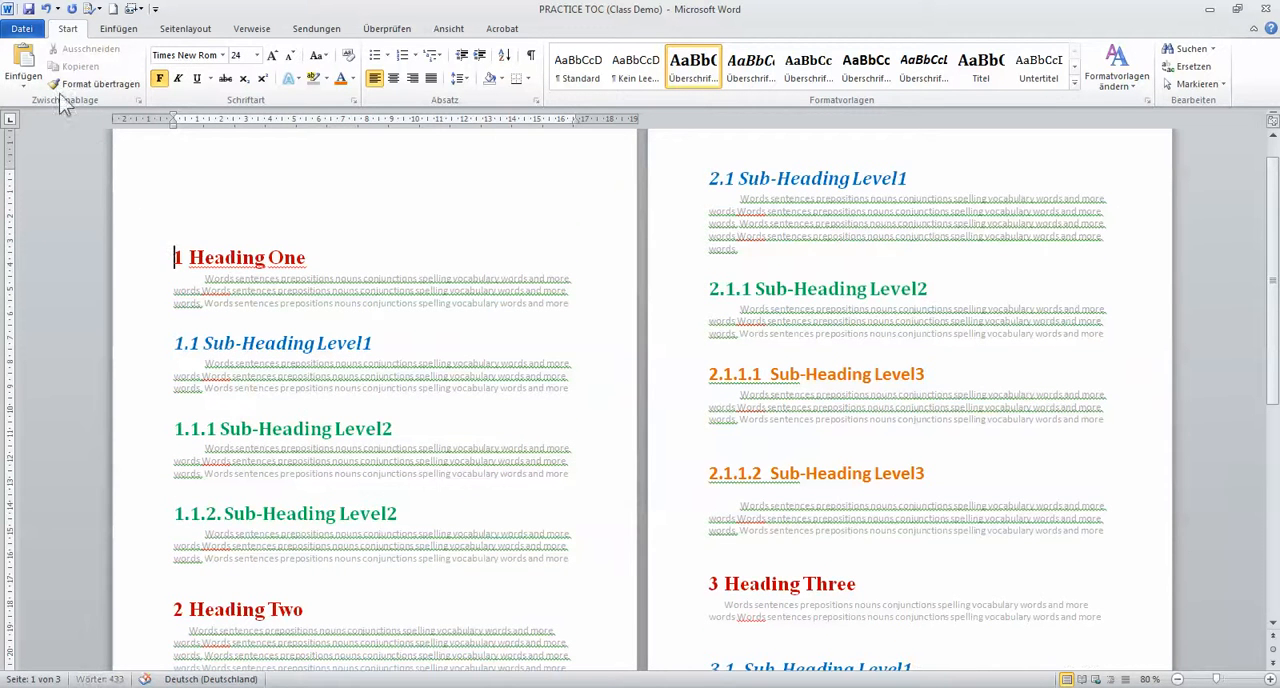
click(190, 178)
click(108, 30)
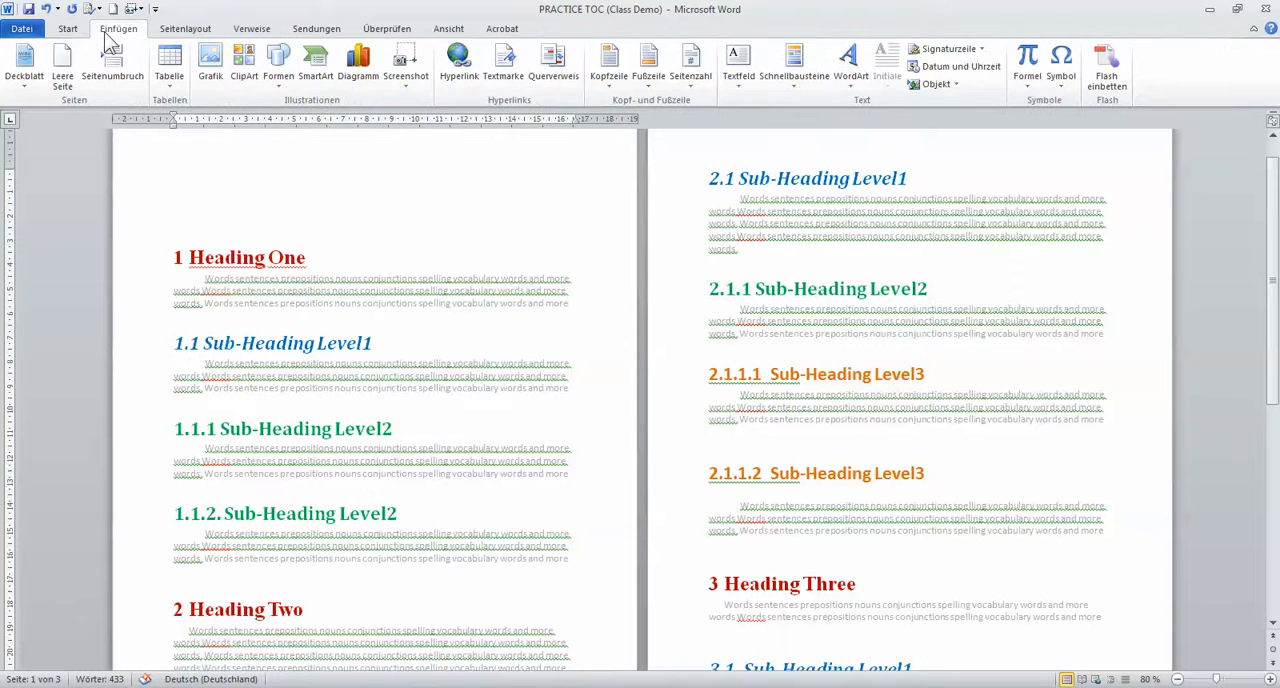
click(182, 32)
click(250, 32)
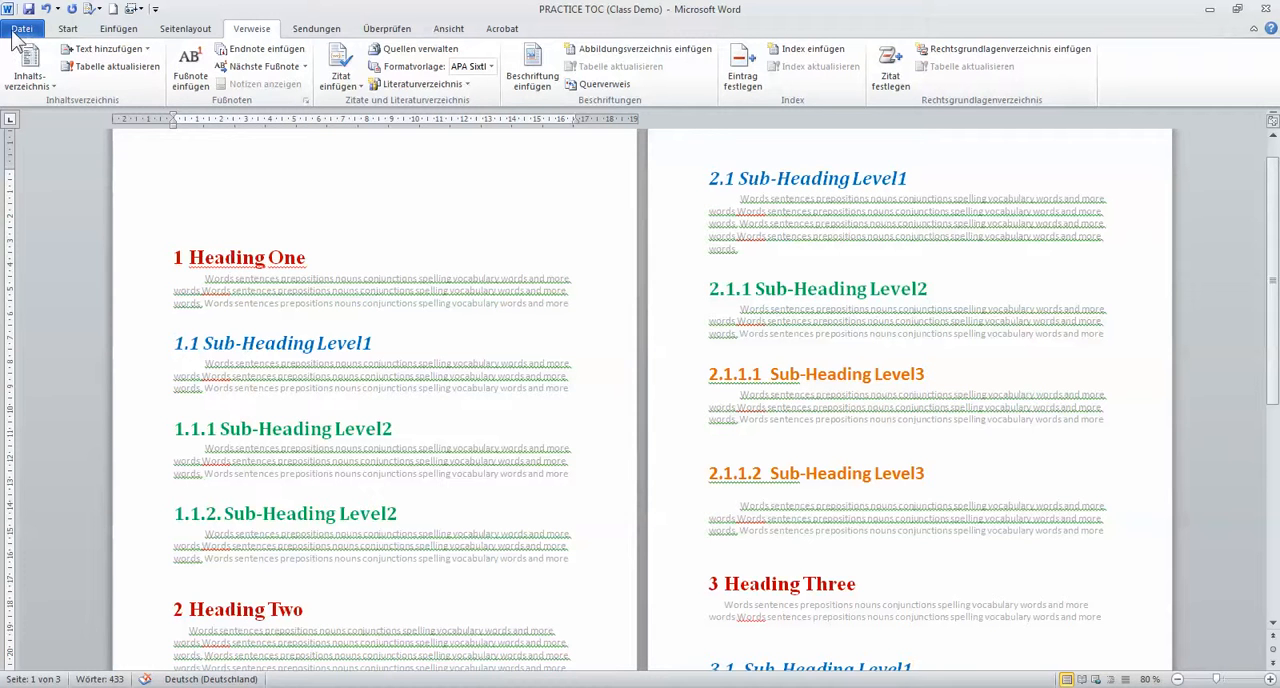
click(67, 28)
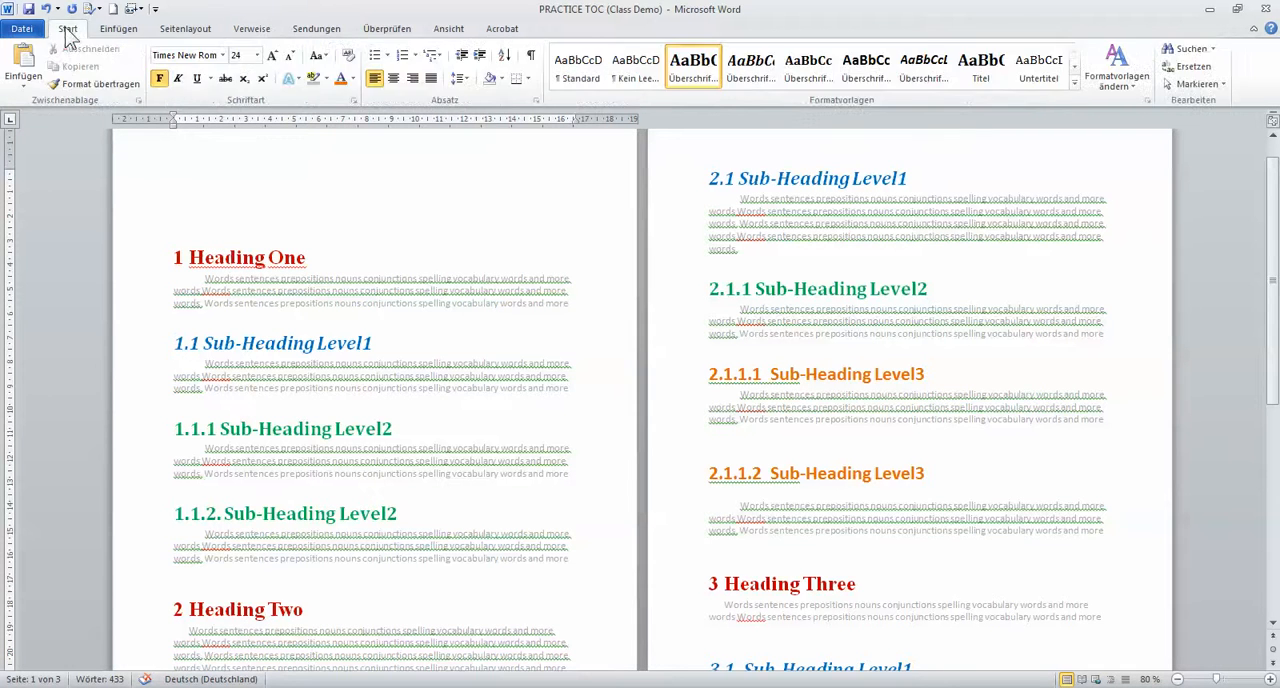
click(118, 28)
click(178, 30)
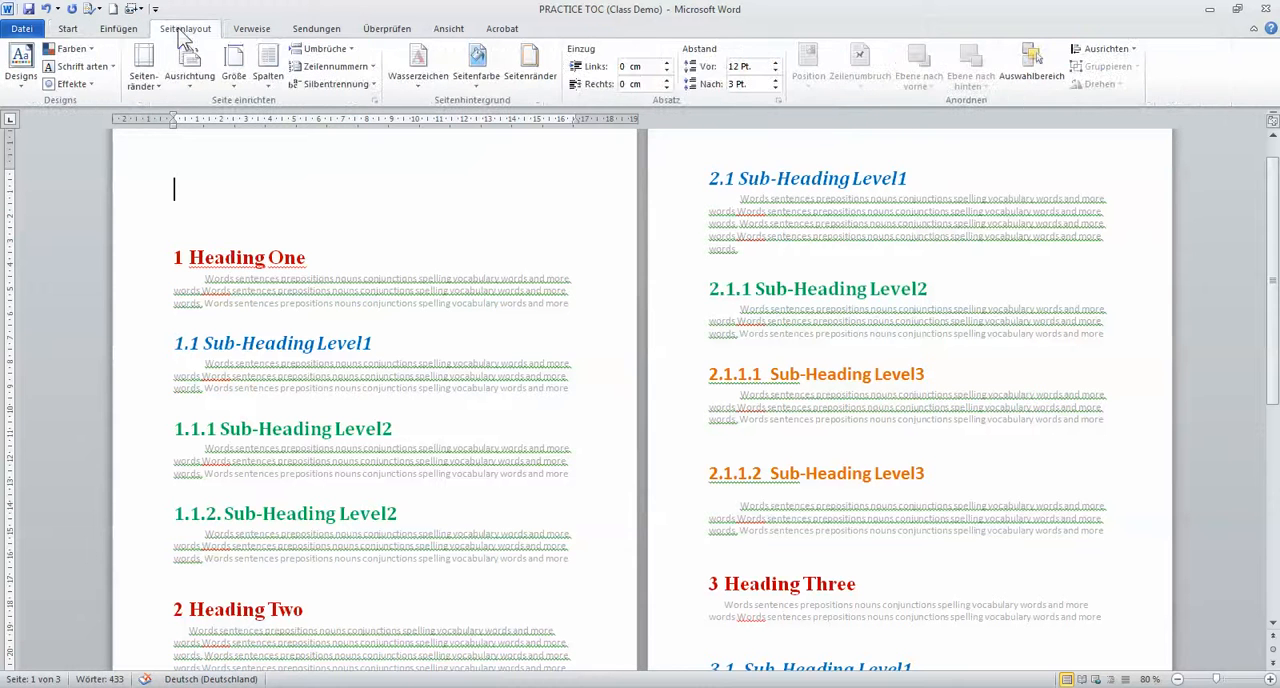
Insert an automatic table of contents in the Automatische Tabelle 1 layout above the first heading
click(262, 30)
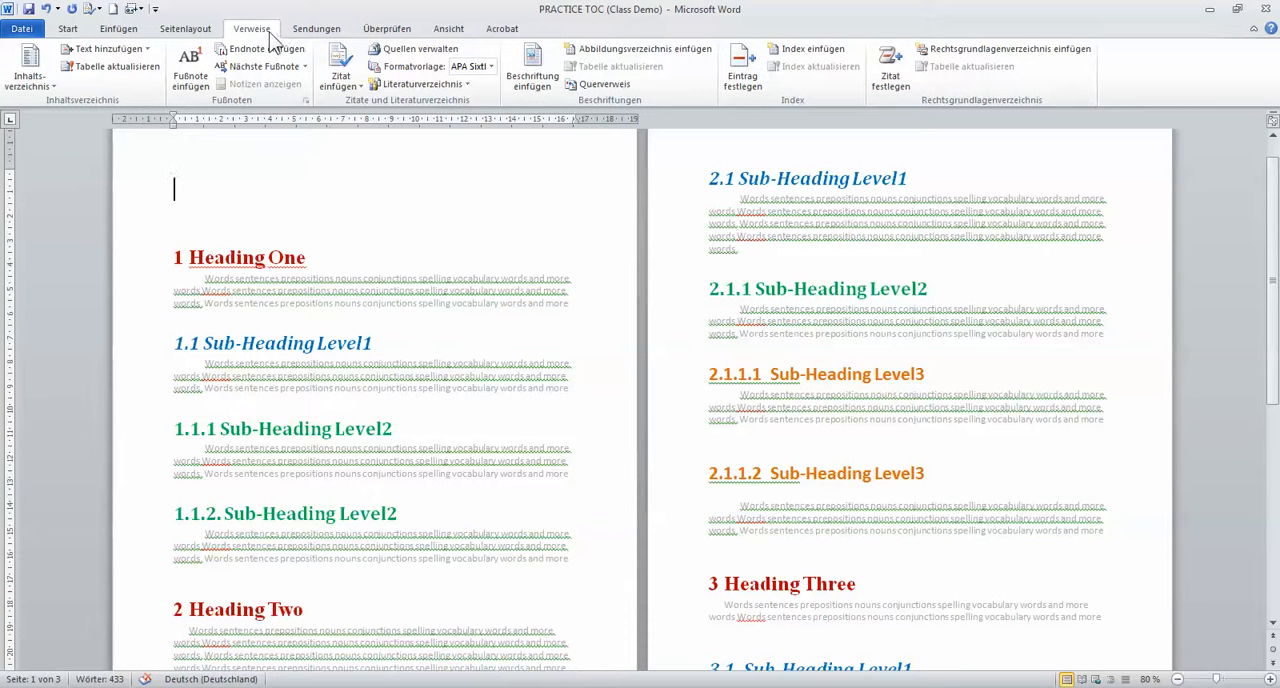
click(31, 80)
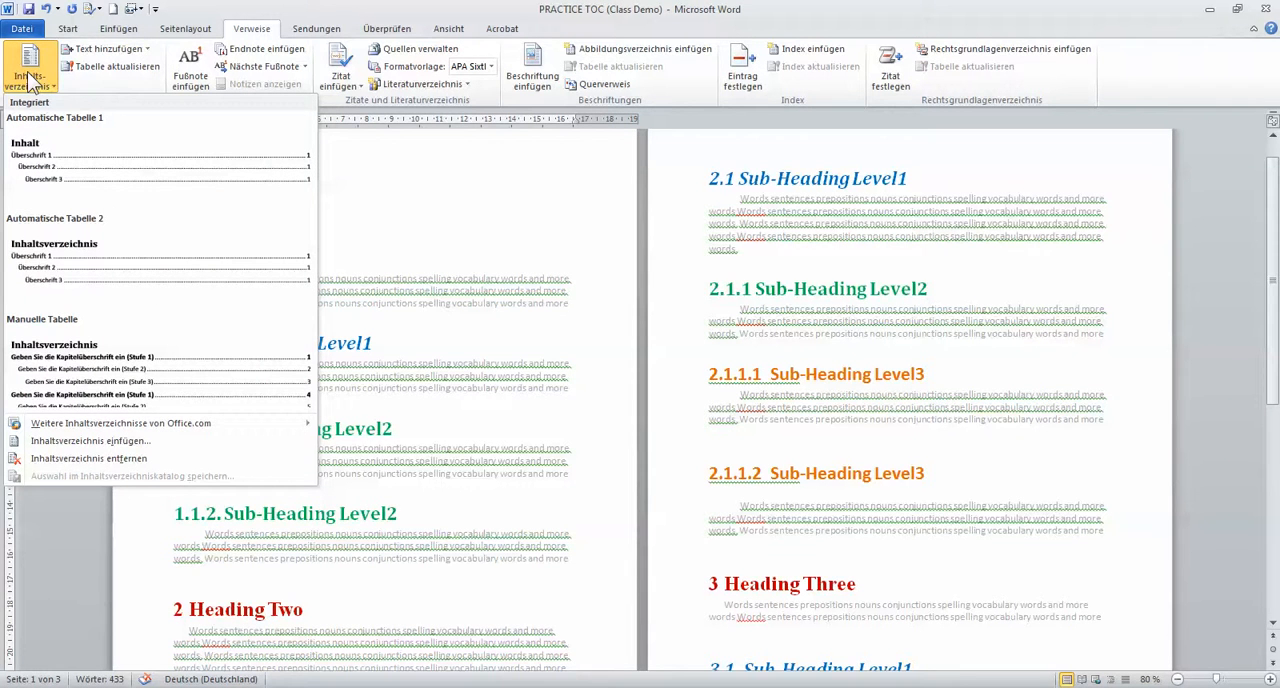
click(140, 190)
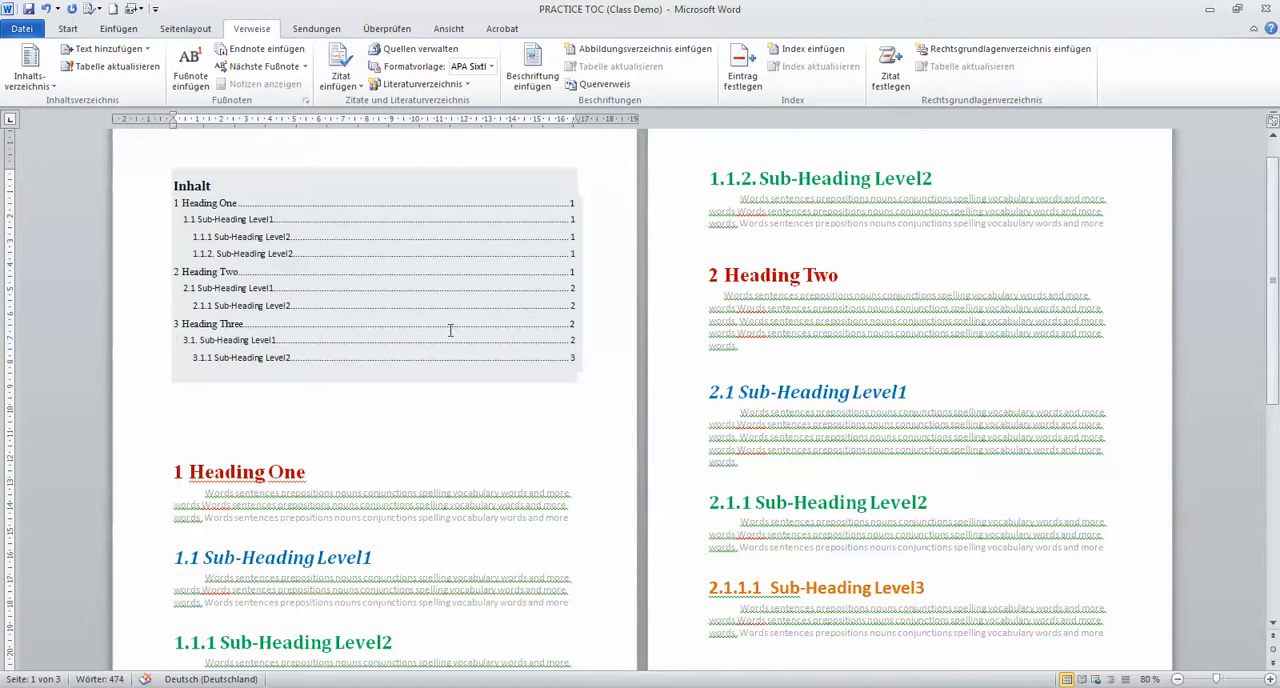
Replace the table of contents title Inhalt with Table of Content and add an empty line beneath it
click(202, 185)
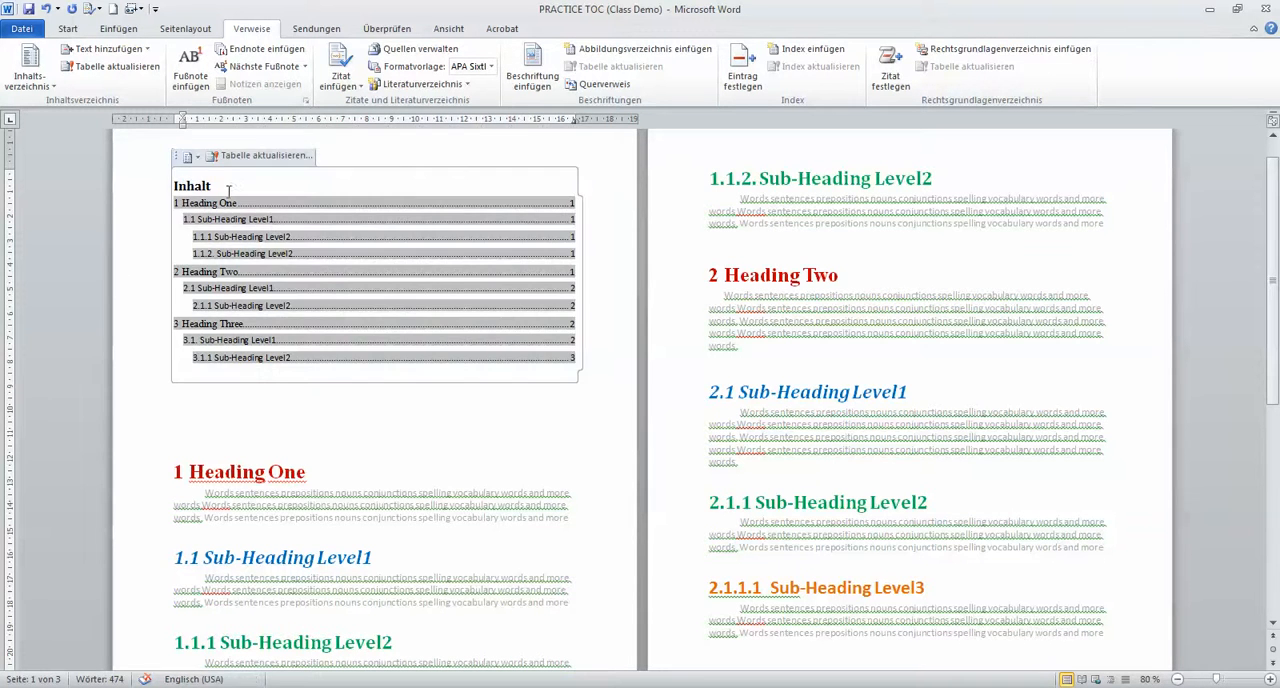
drag(224, 180, 170, 182)
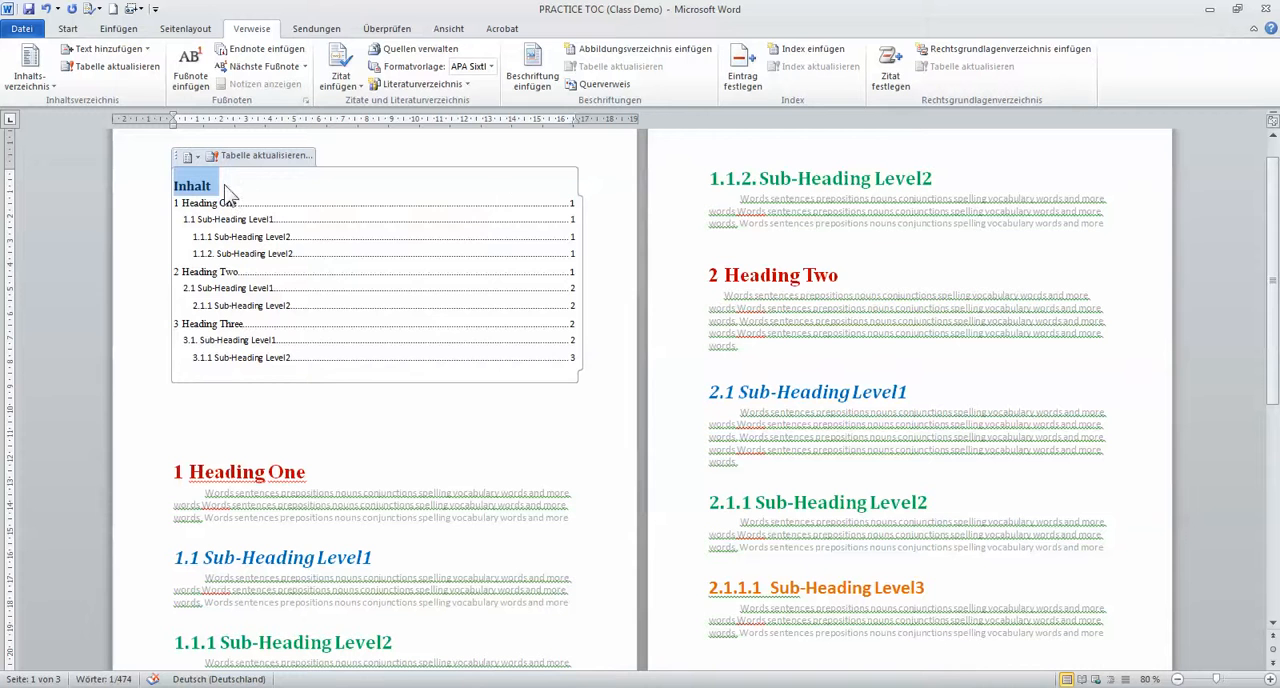
text(Ta)
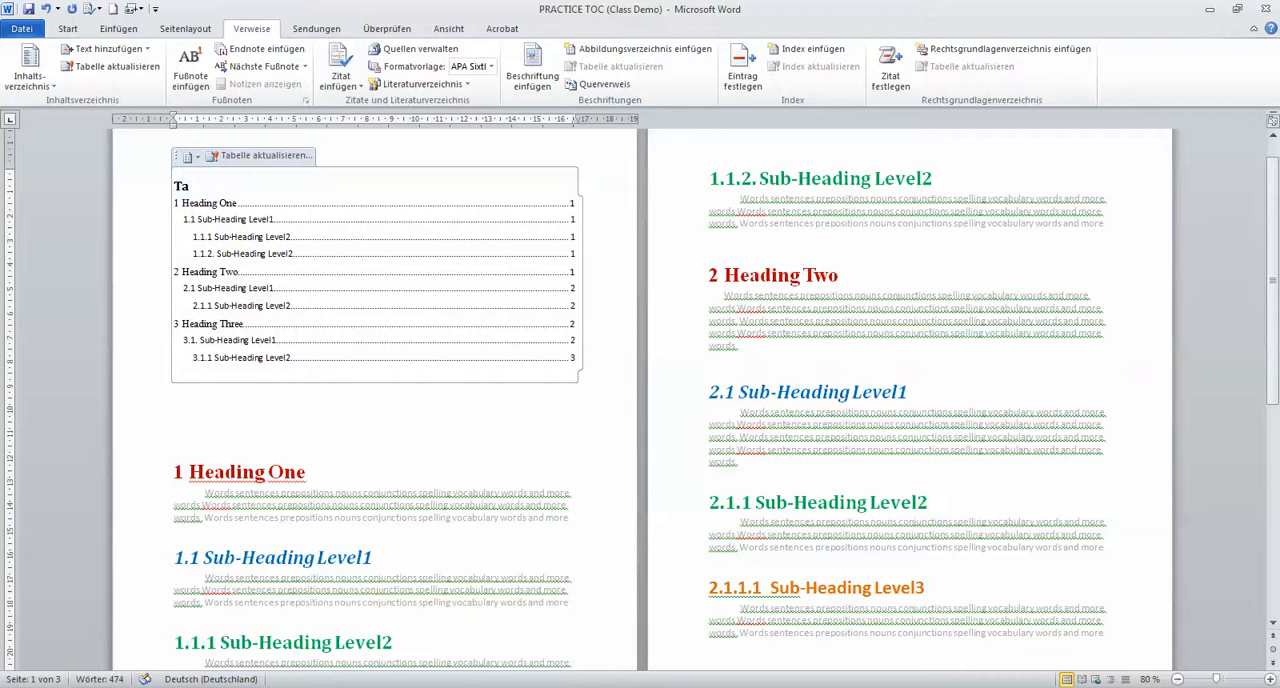
text(ble Of Con)
key(BackSpace)
text(of Content)
key(Return)
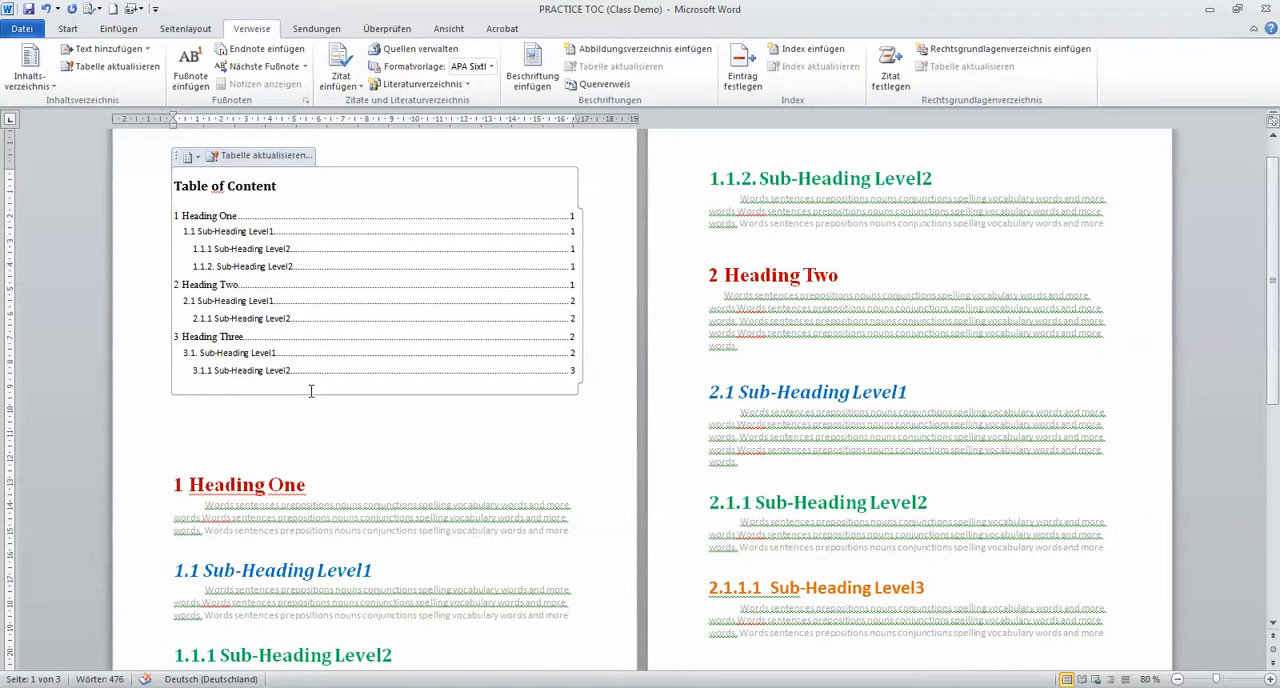
Set the table of contents, including its title and all entries, to a 24 pt font size
click(67, 28)
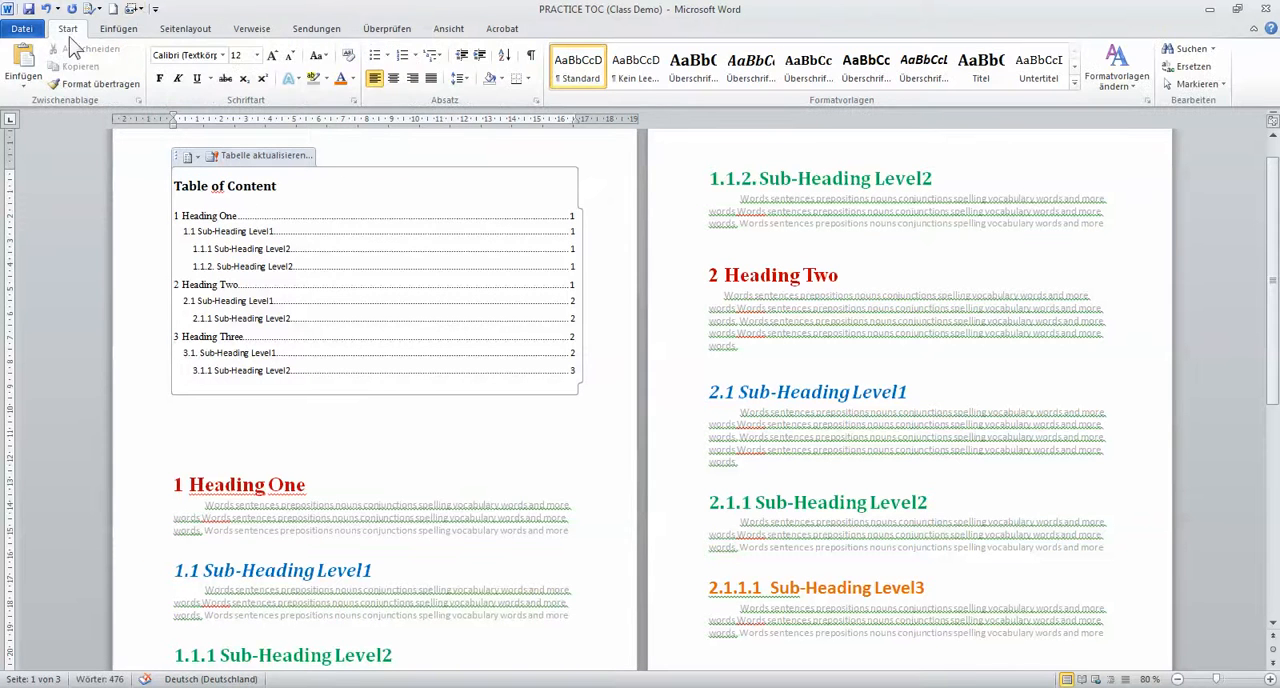
drag(174, 185, 357, 346)
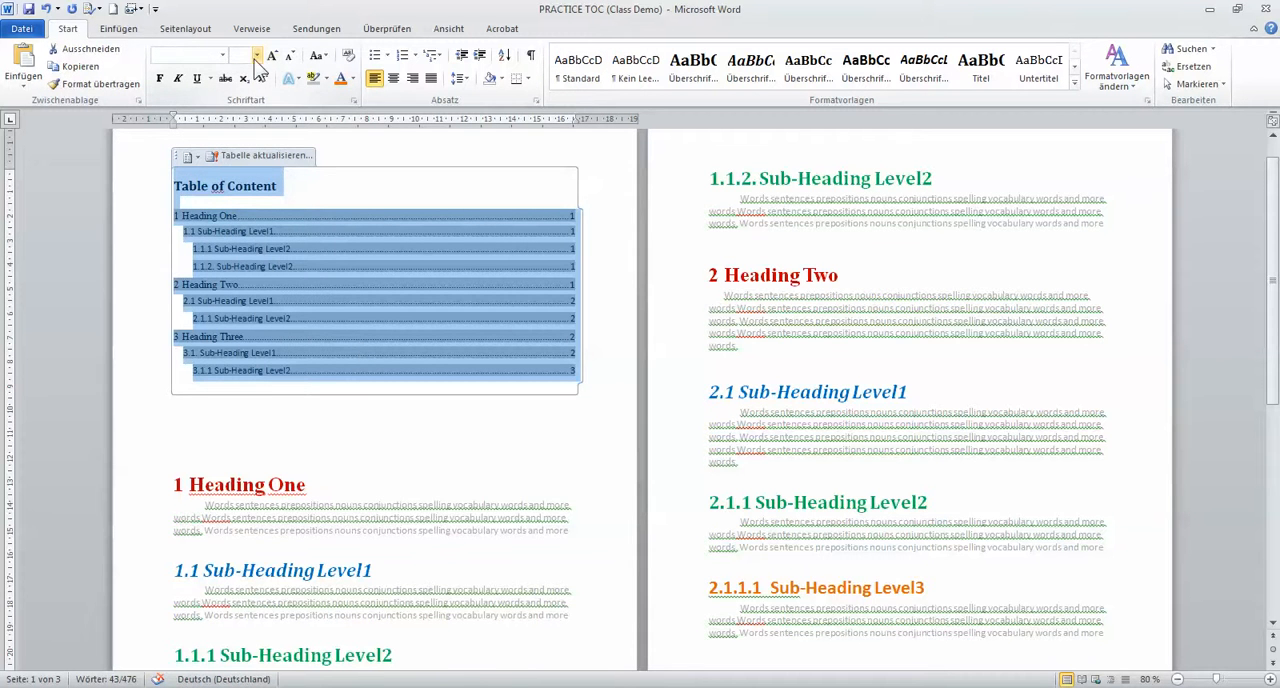
click(256, 57)
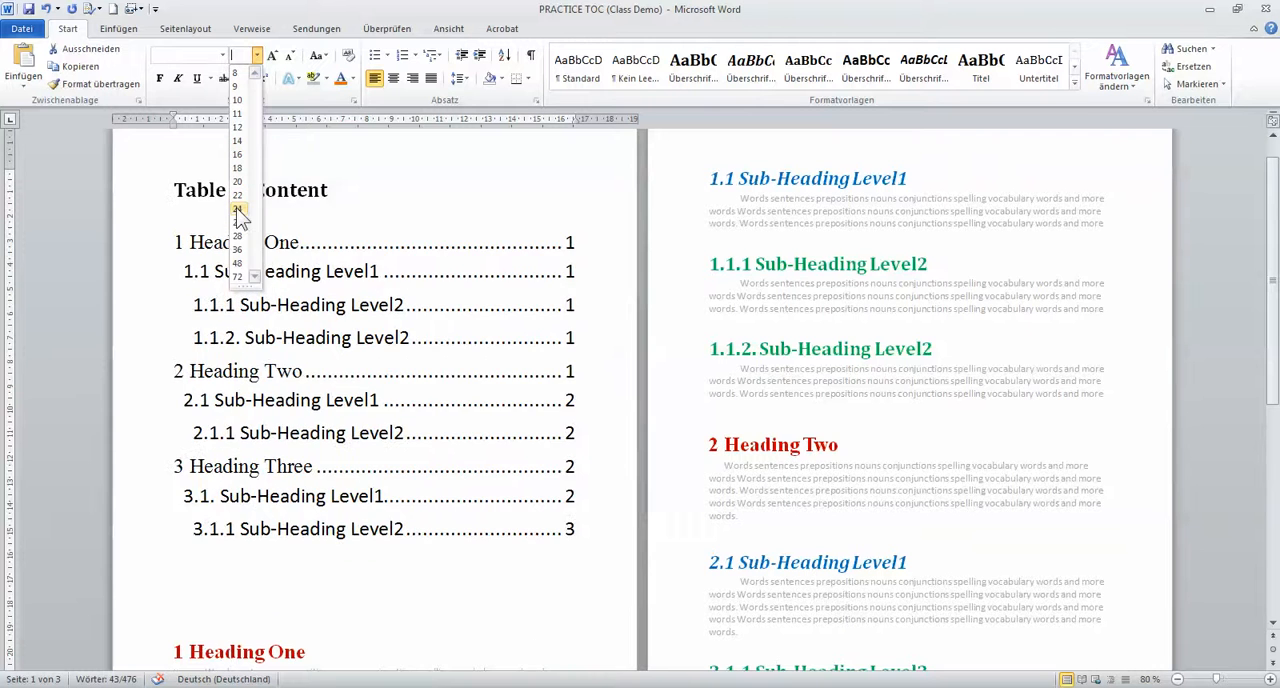
click(238, 210)
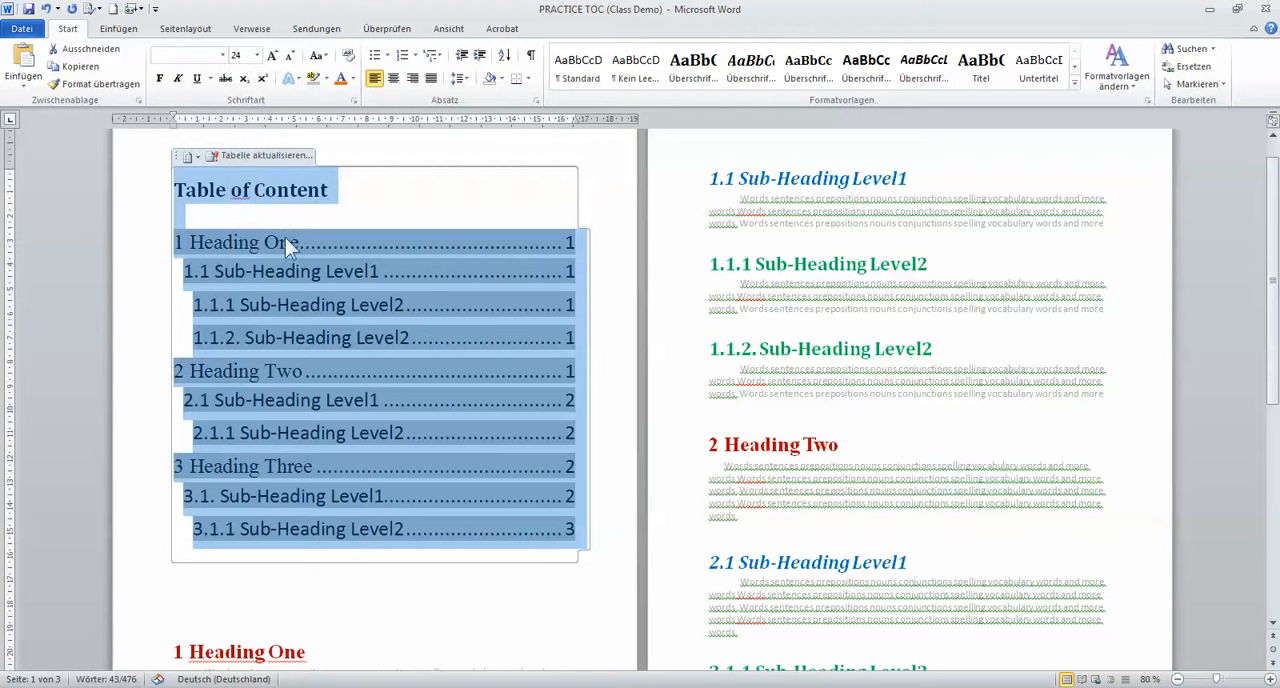
click(531, 580)
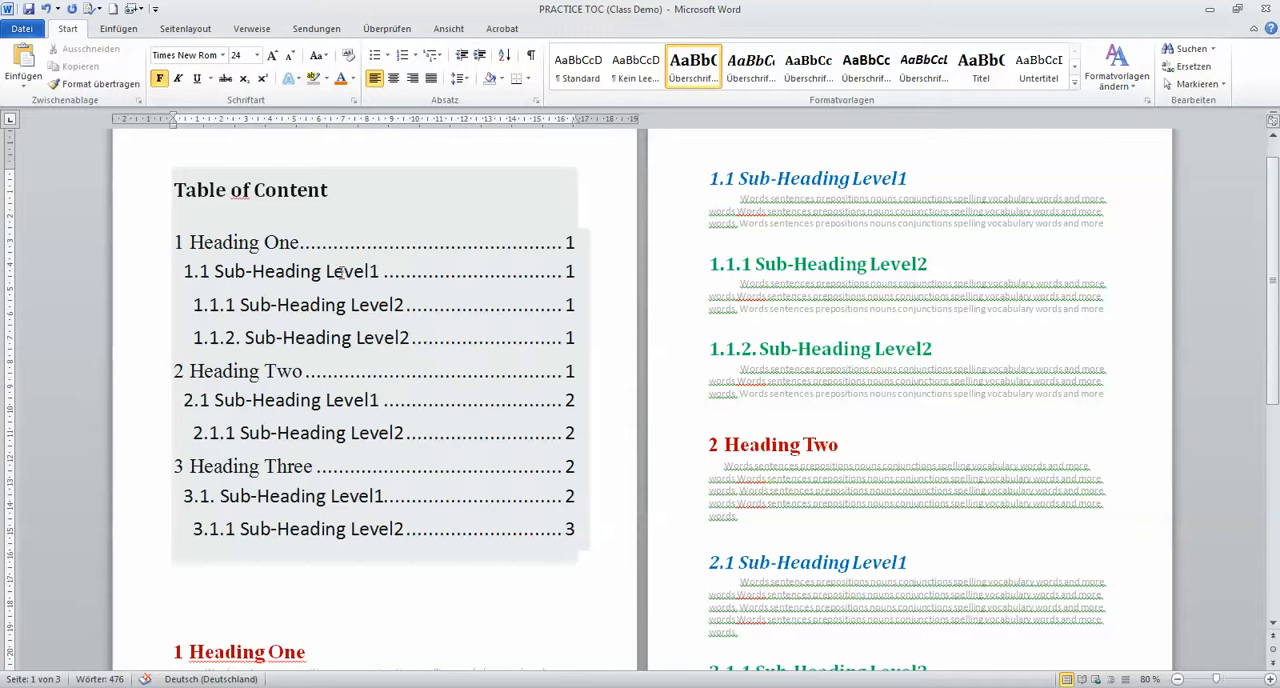
scroll(866, 434, down, 3)
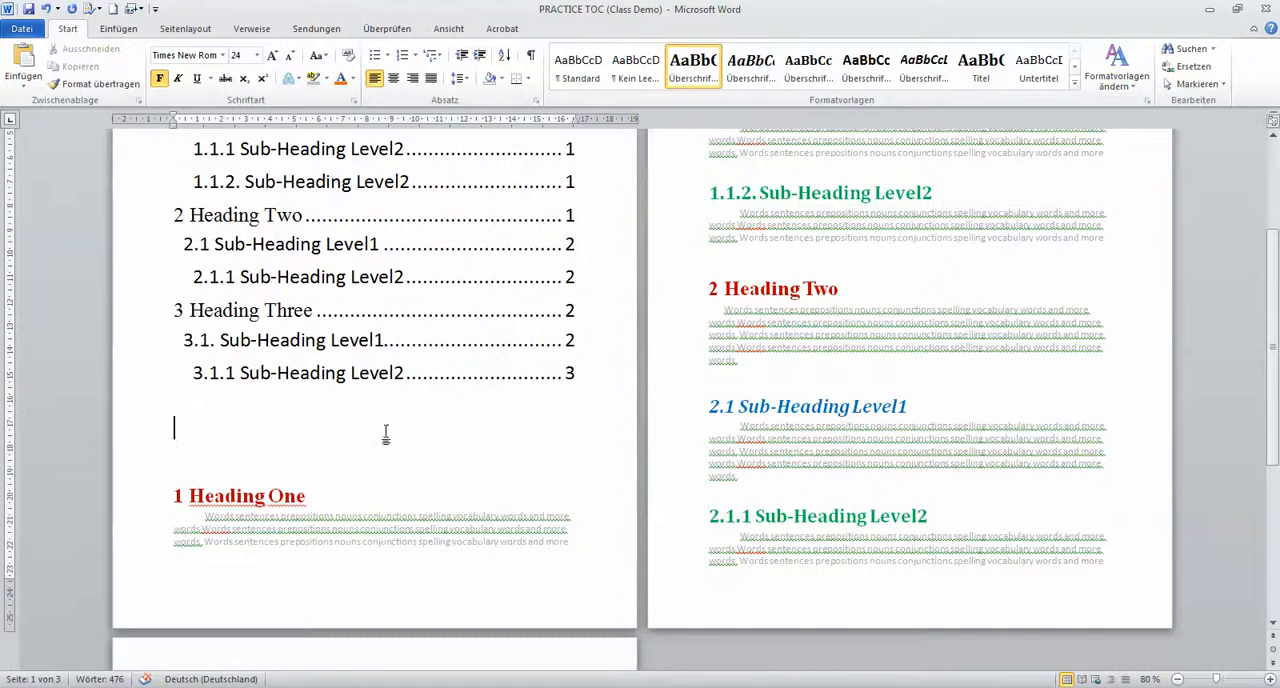
scroll(370, 433, down, 5)
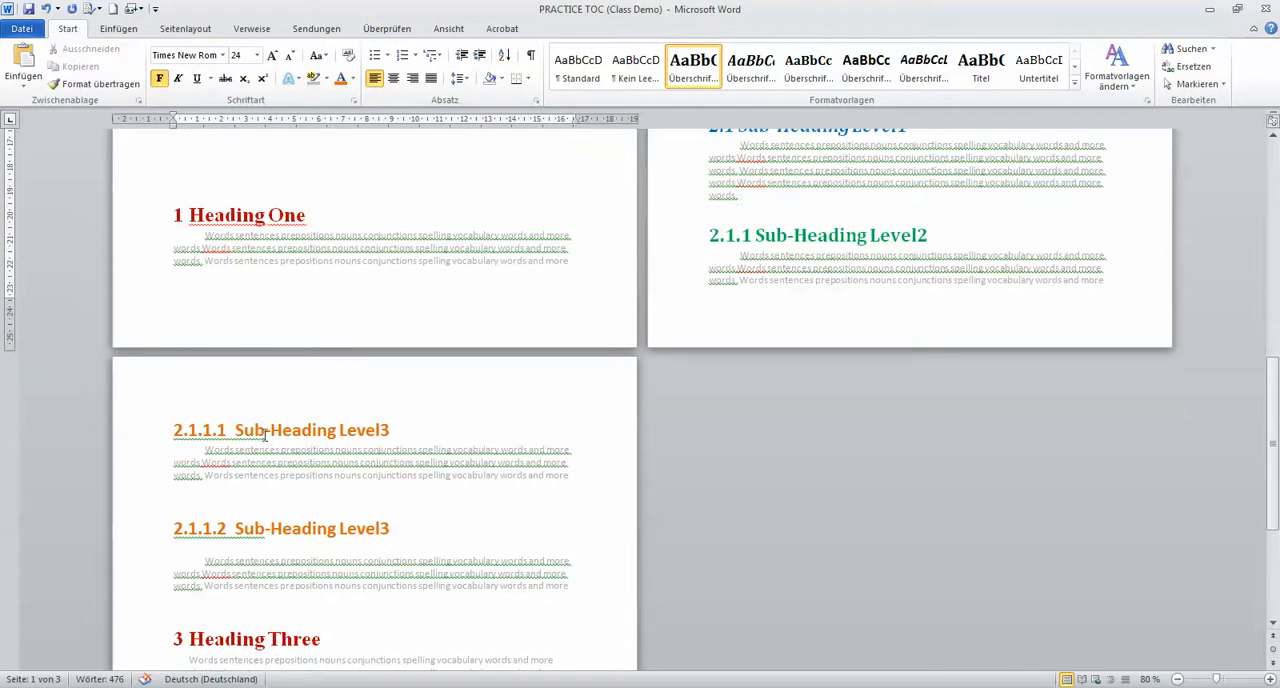
scroll(408, 434, up, 6)
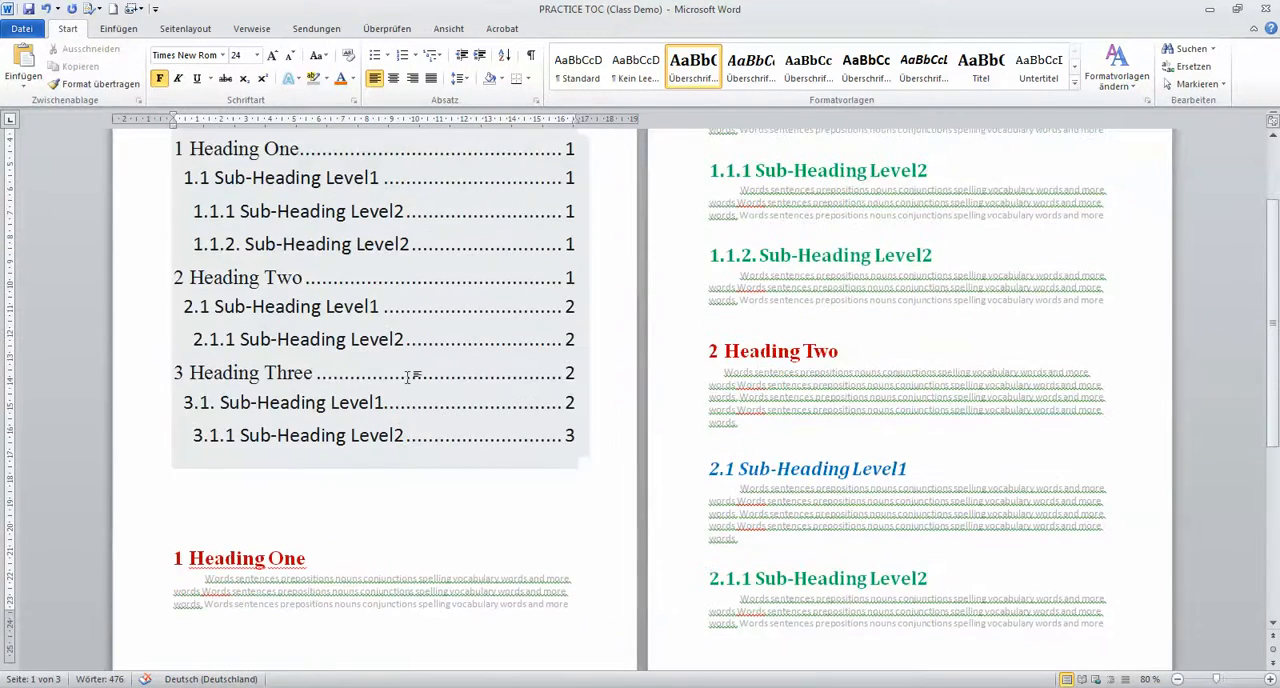
scroll(408, 376, up, 2)
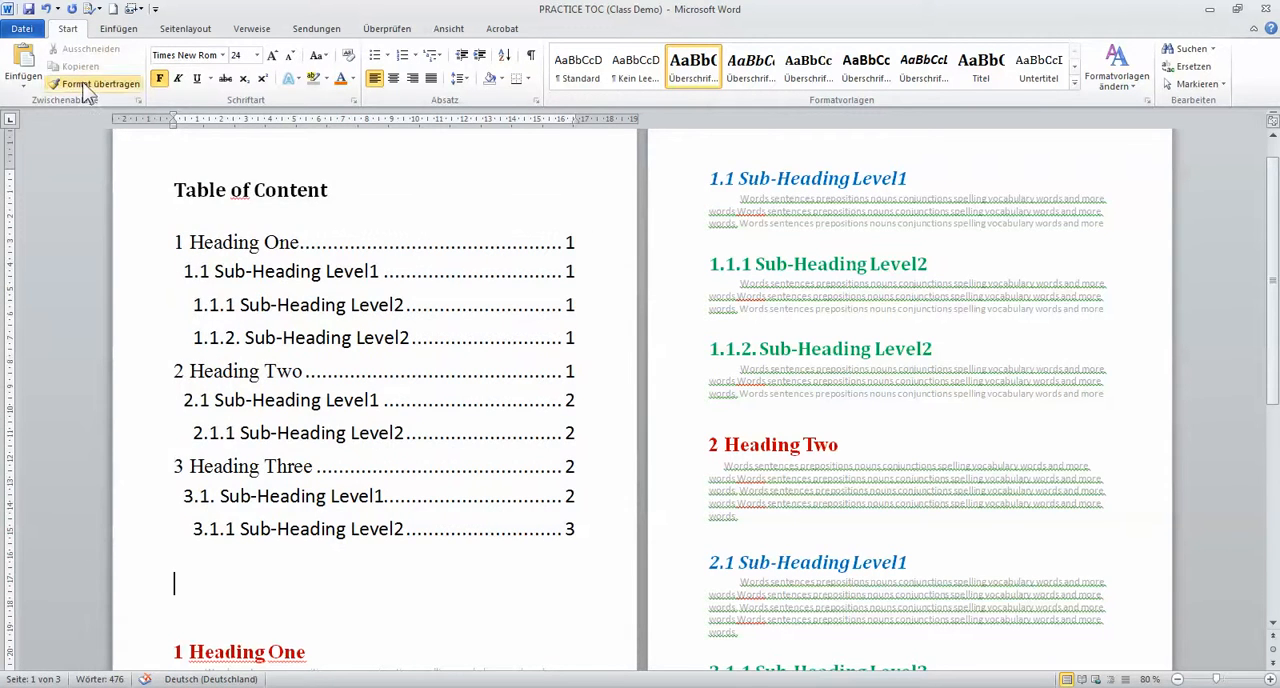
click(252, 30)
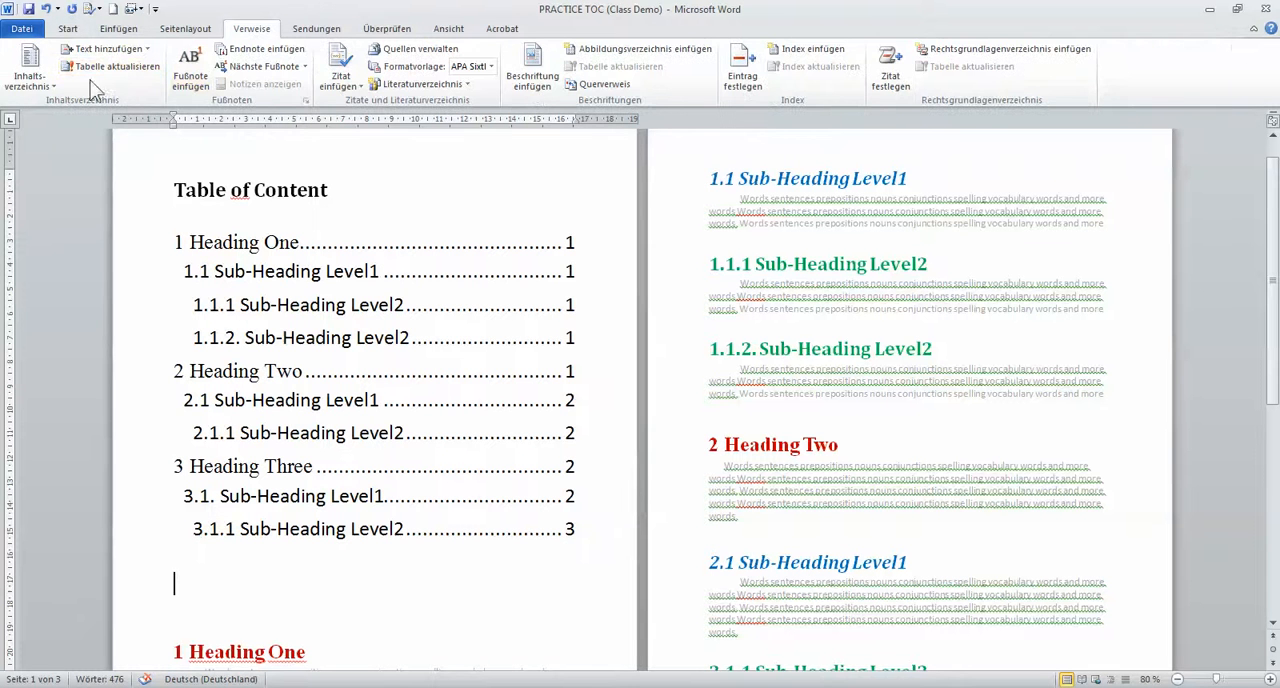
click(30, 80)
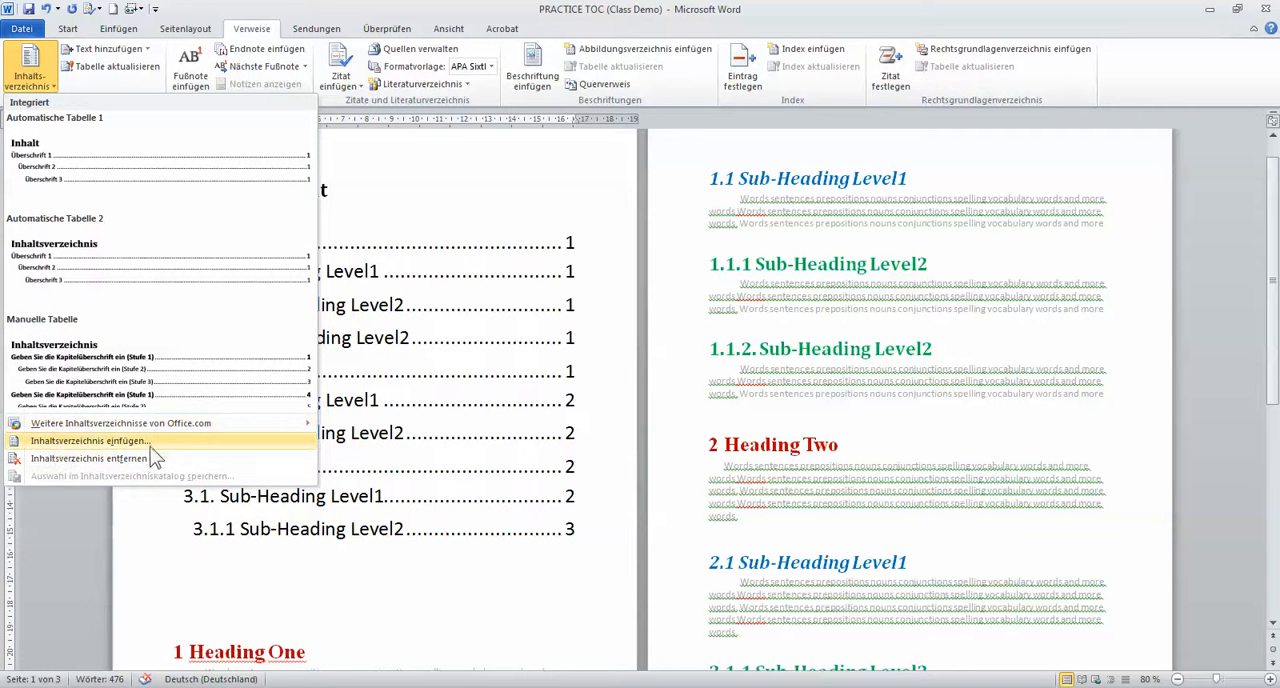
mouse_move(167, 426)
click(140, 442)
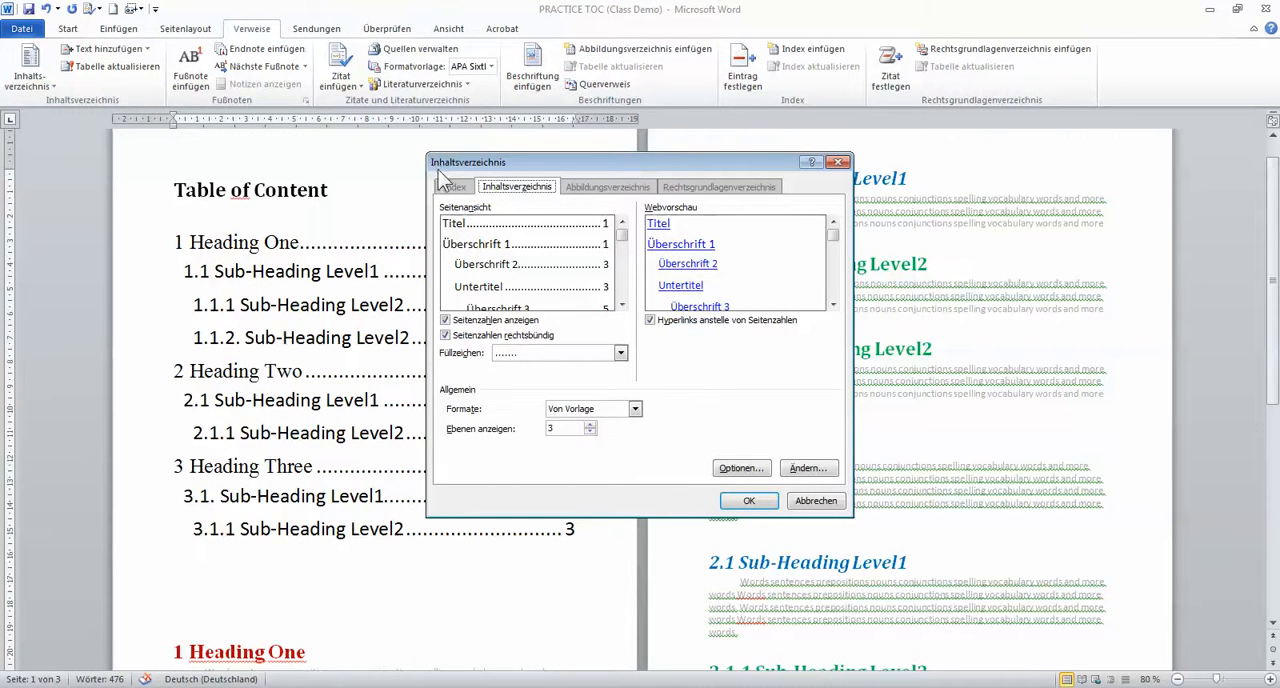
click(838, 162)
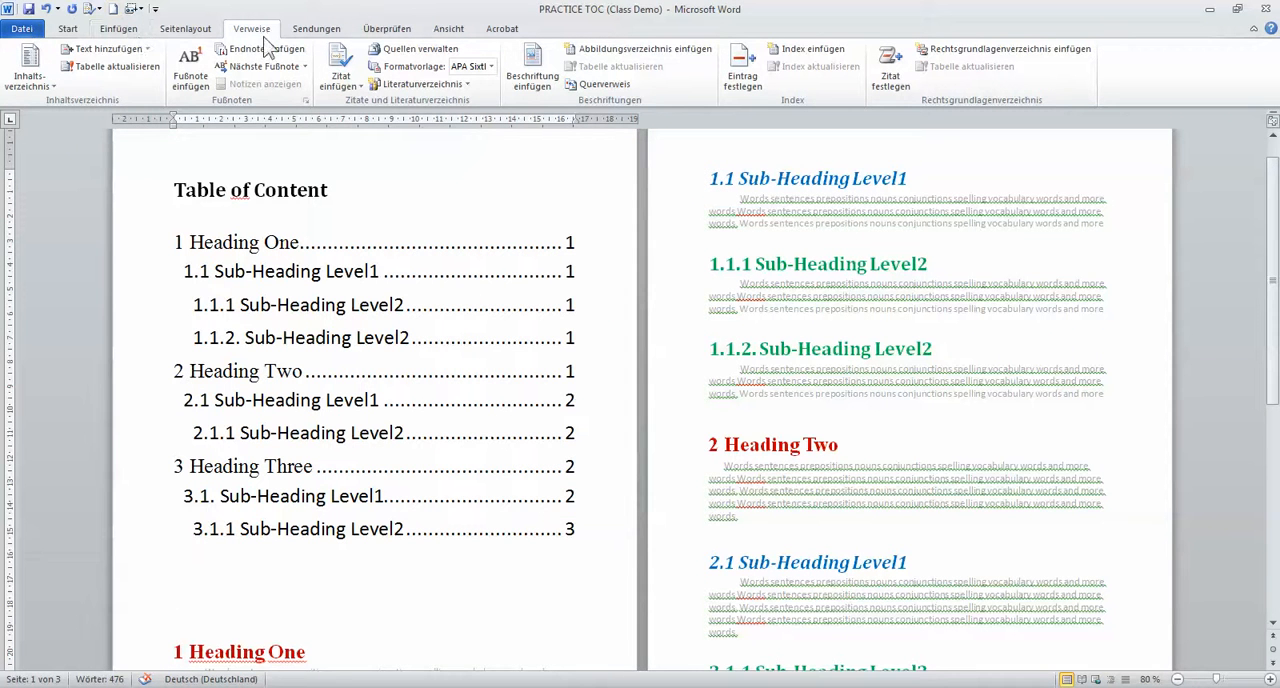
Replace the existing table of contents with a custom one showing enough levels to include the Sub-Heading Level3 headings
click(53, 87)
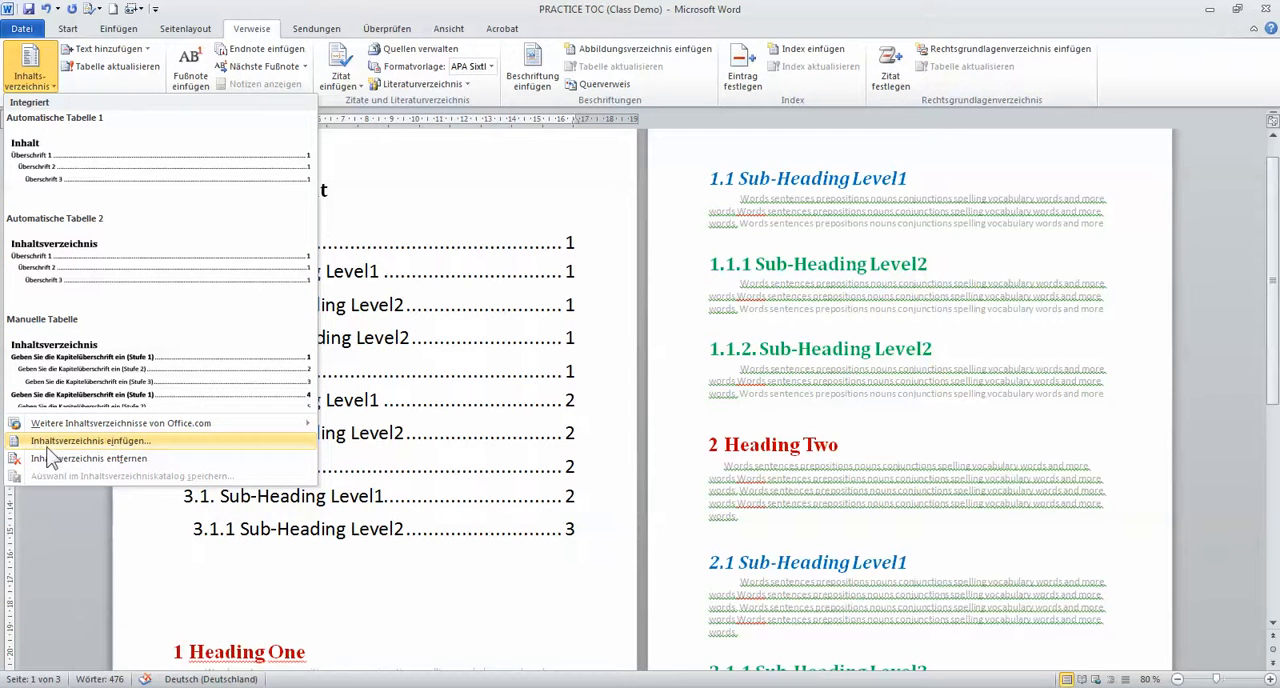
click(90, 441)
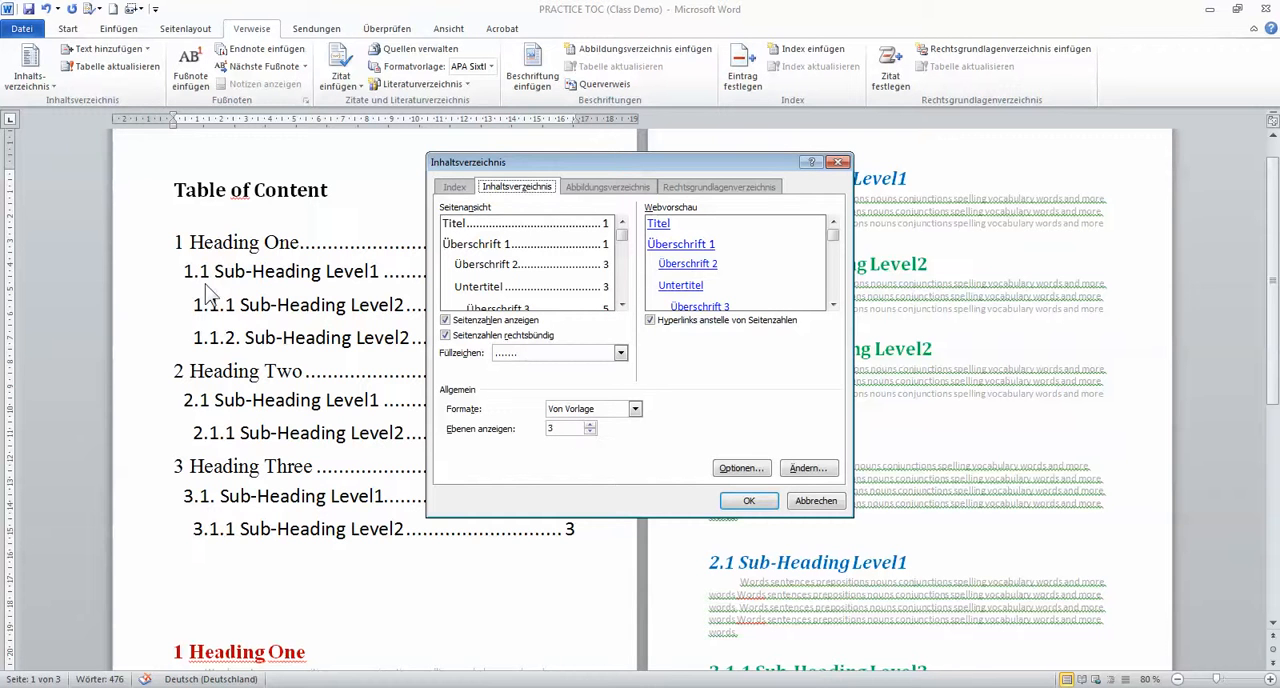
click(590, 424)
click(589, 424)
double_click(588, 432)
click(589, 432)
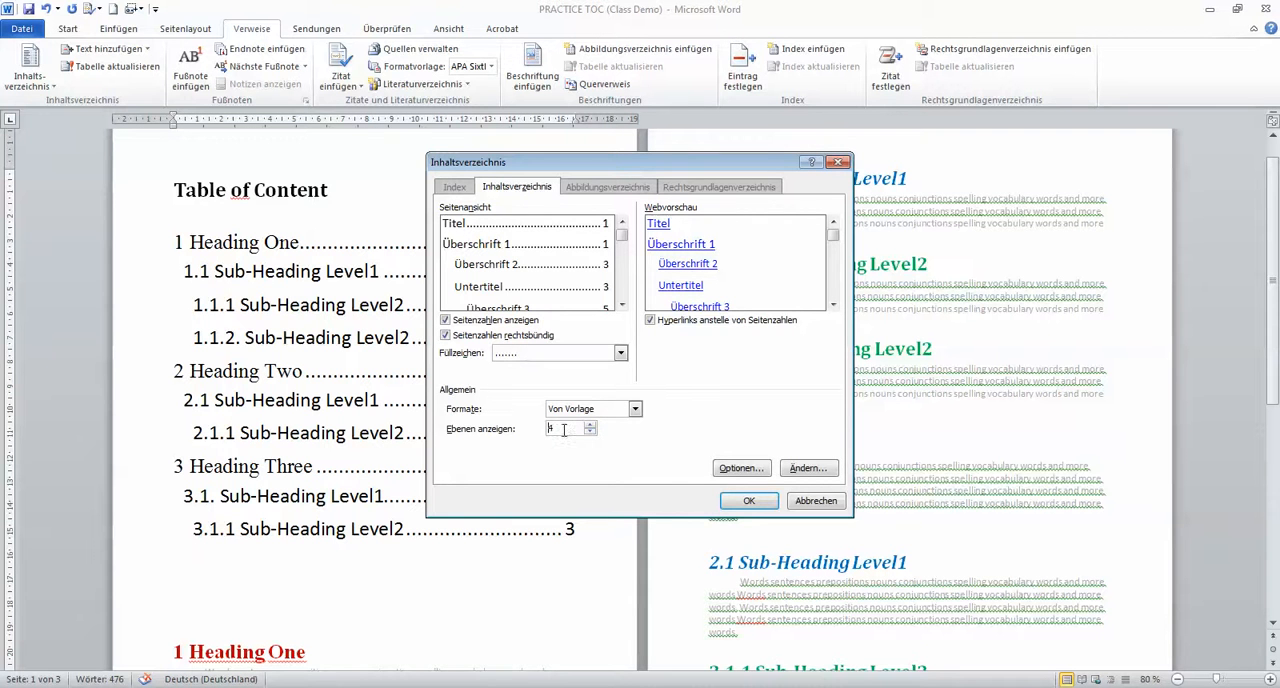
click(750, 502)
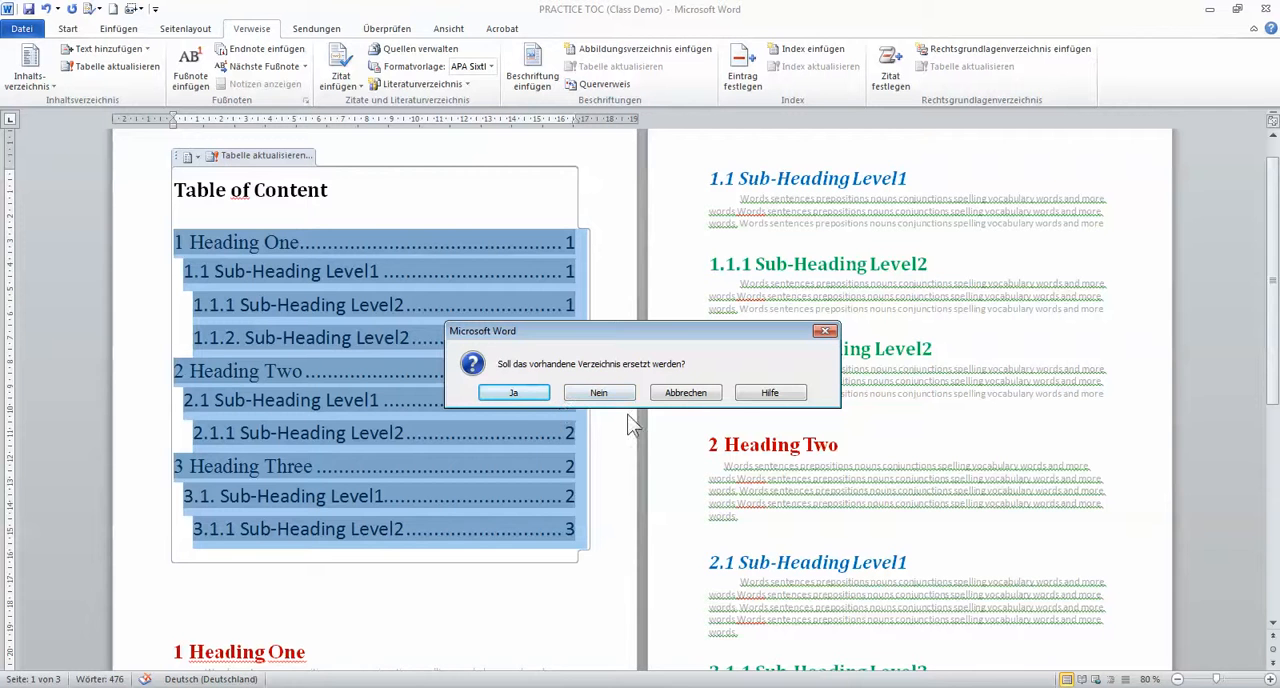
click(513, 393)
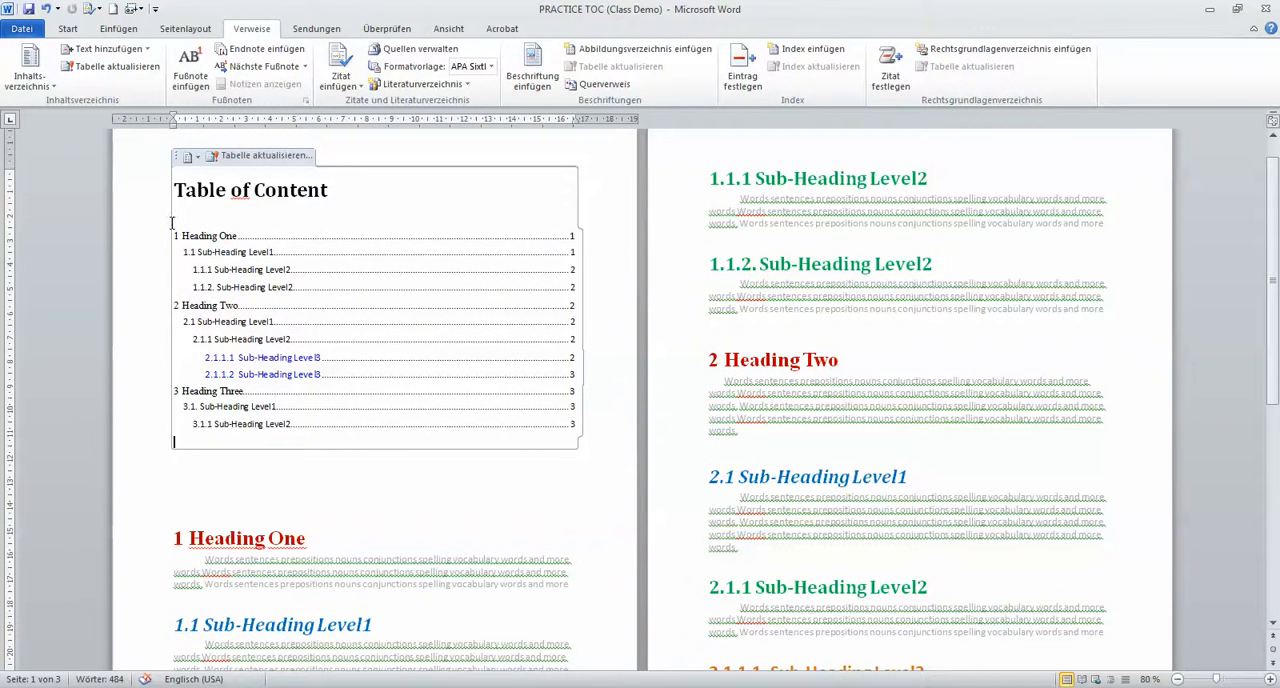
Set all entries of the table of contents below its title to a 24 pt font size
drag(182, 236, 559, 439)
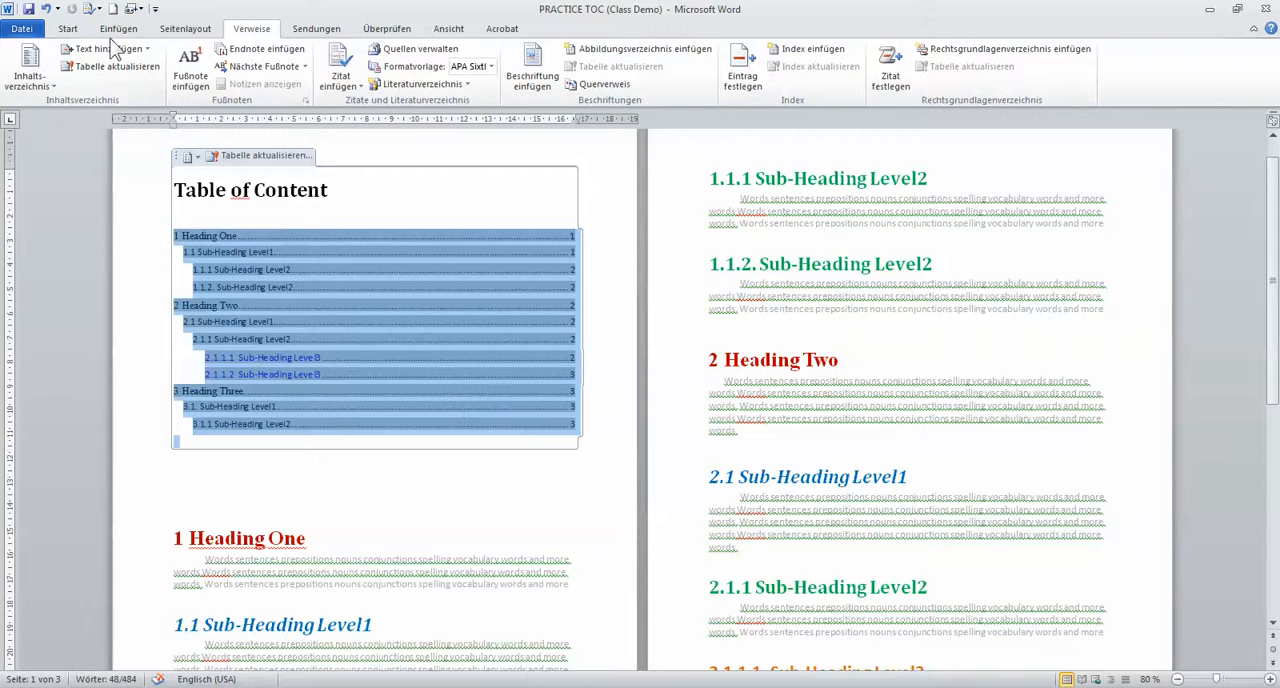
click(66, 30)
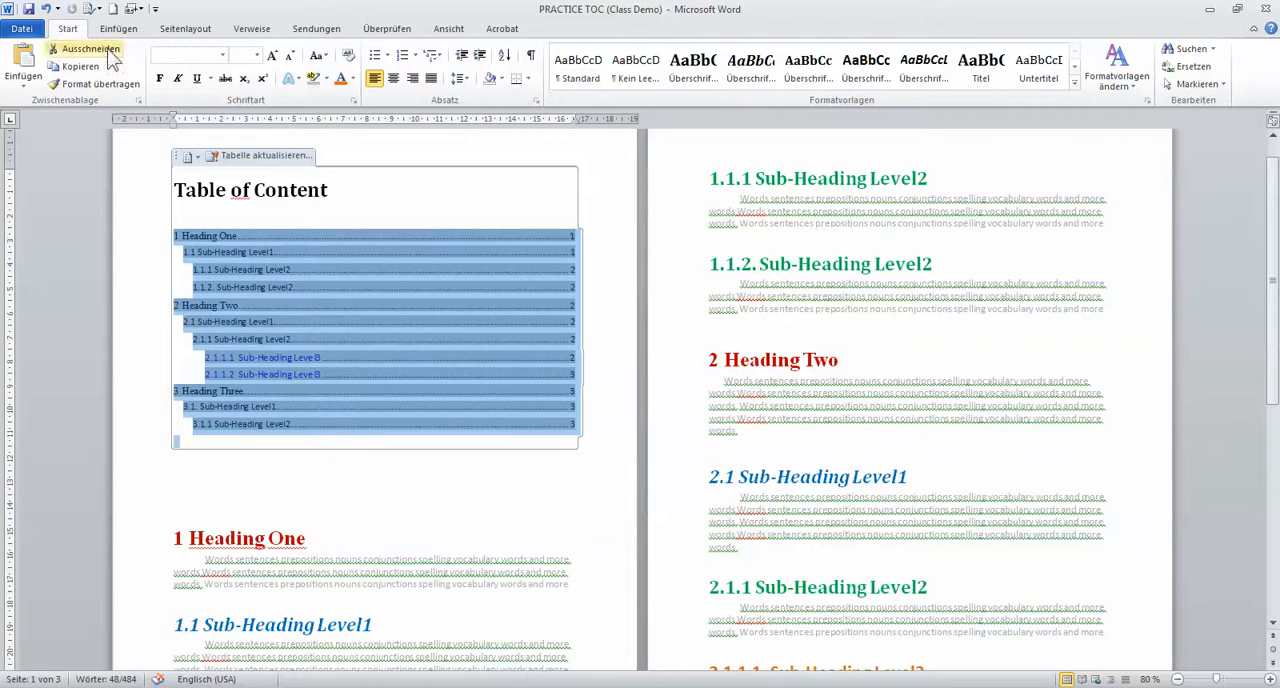
click(270, 56)
click(270, 56)
click(270, 56)
click(270, 56)
click(257, 55)
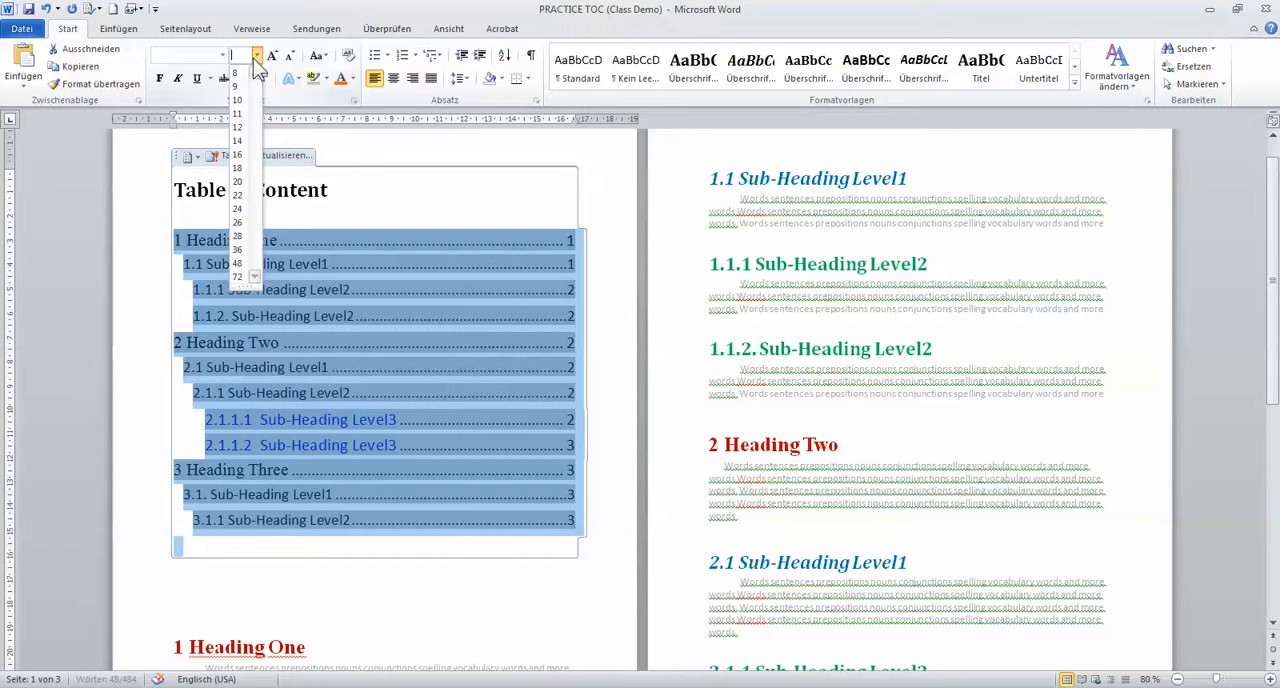
click(242, 212)
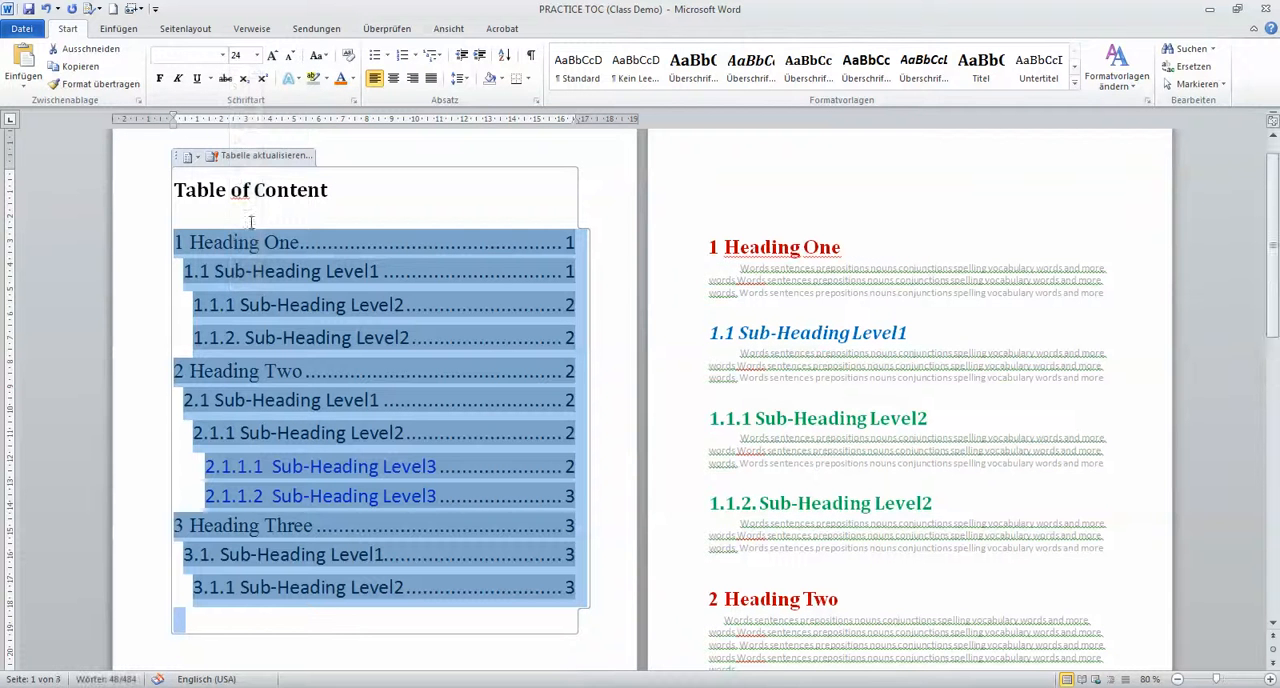
Apply the automatic font colour to all table of contents entries
click(353, 79)
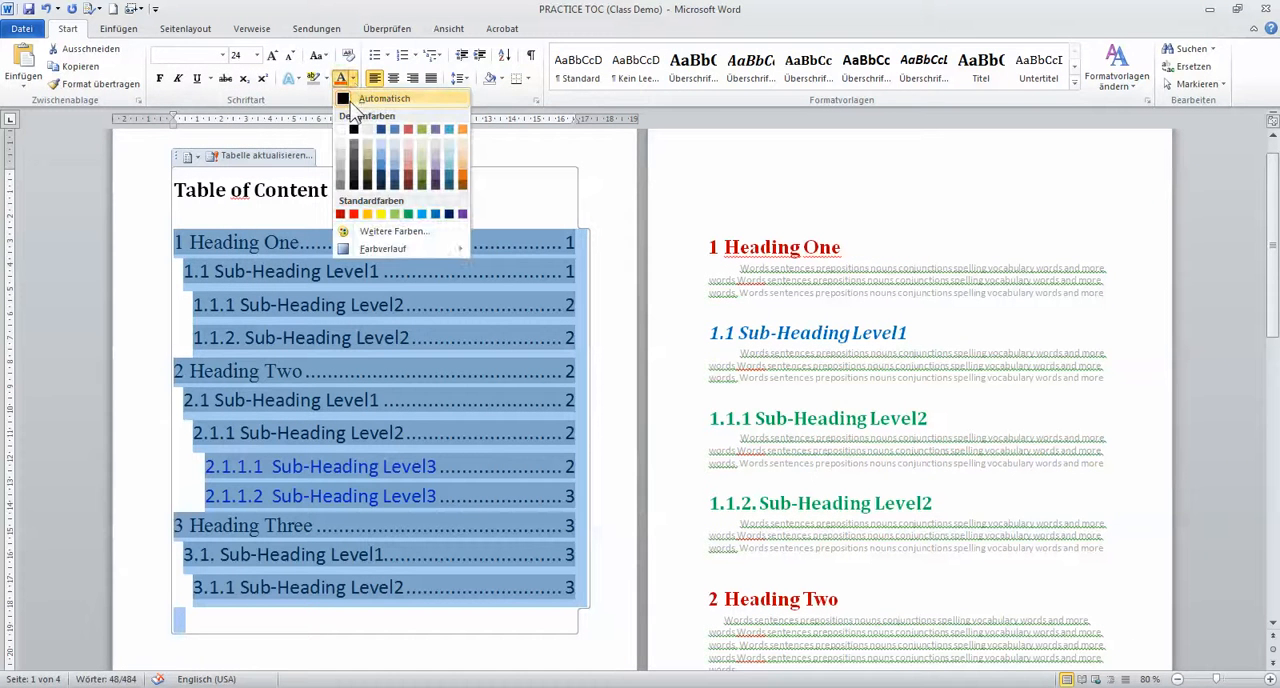
click(355, 100)
click(600, 290)
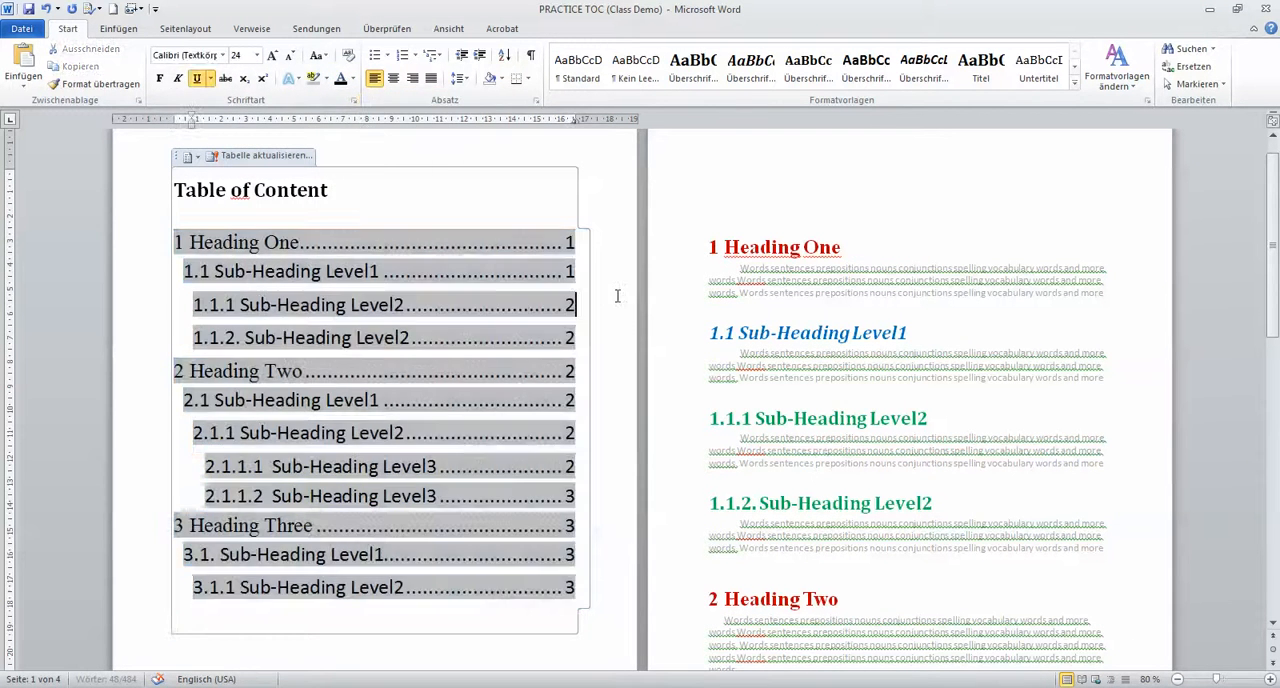
click(405, 195)
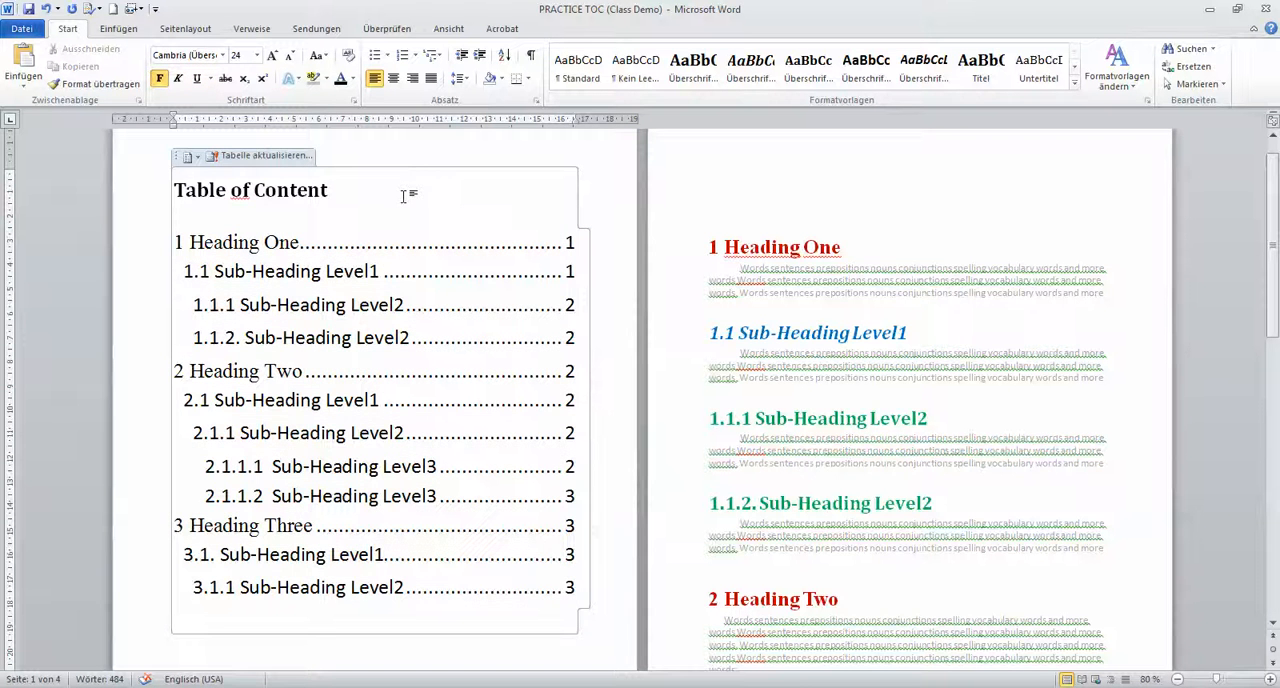
Compare the page numbers in the table of contents with the pages on which the headings stand
scroll(355, 370, down, 3)
scroll(323, 401, up, 3)
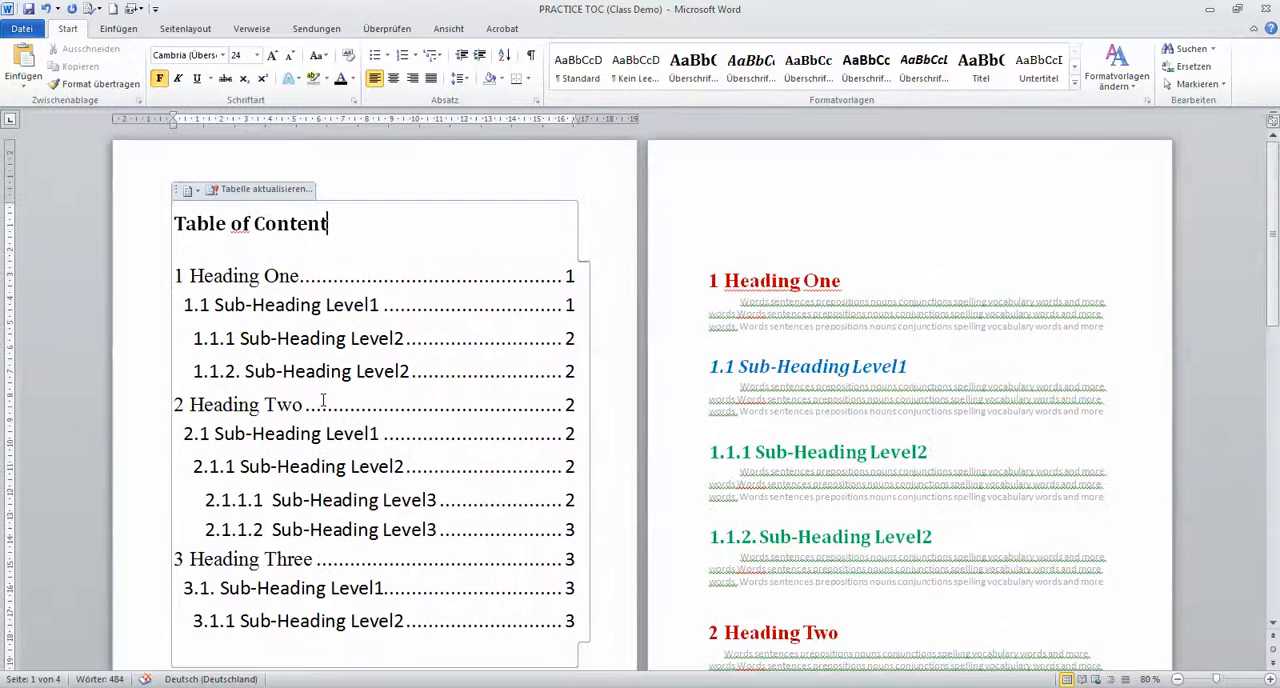
scroll(323, 401, down, 1)
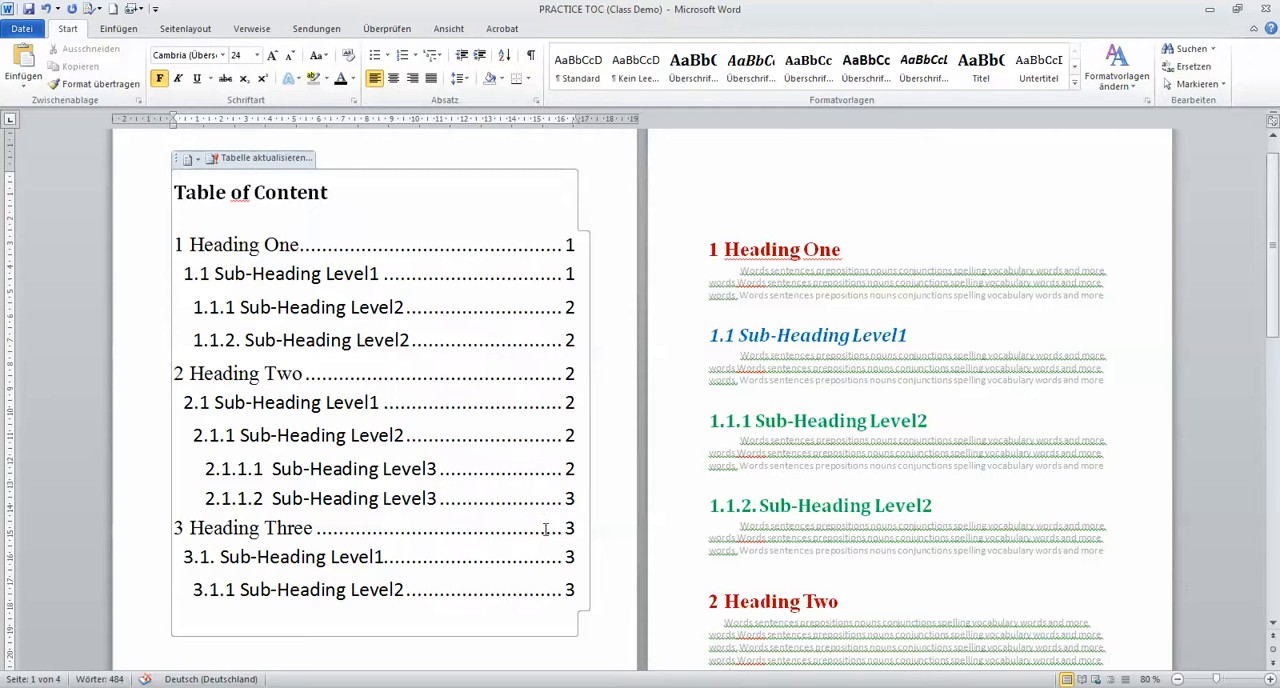
scroll(546, 529, down, 9)
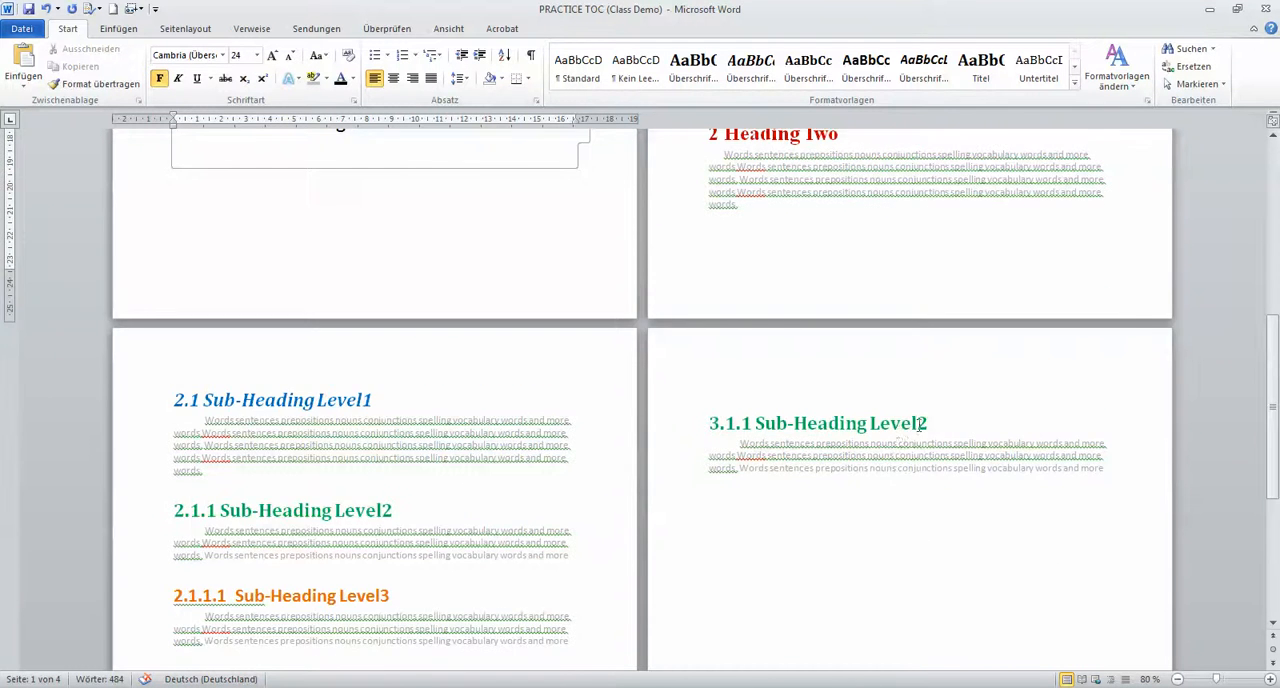
scroll(906, 430, up, 5)
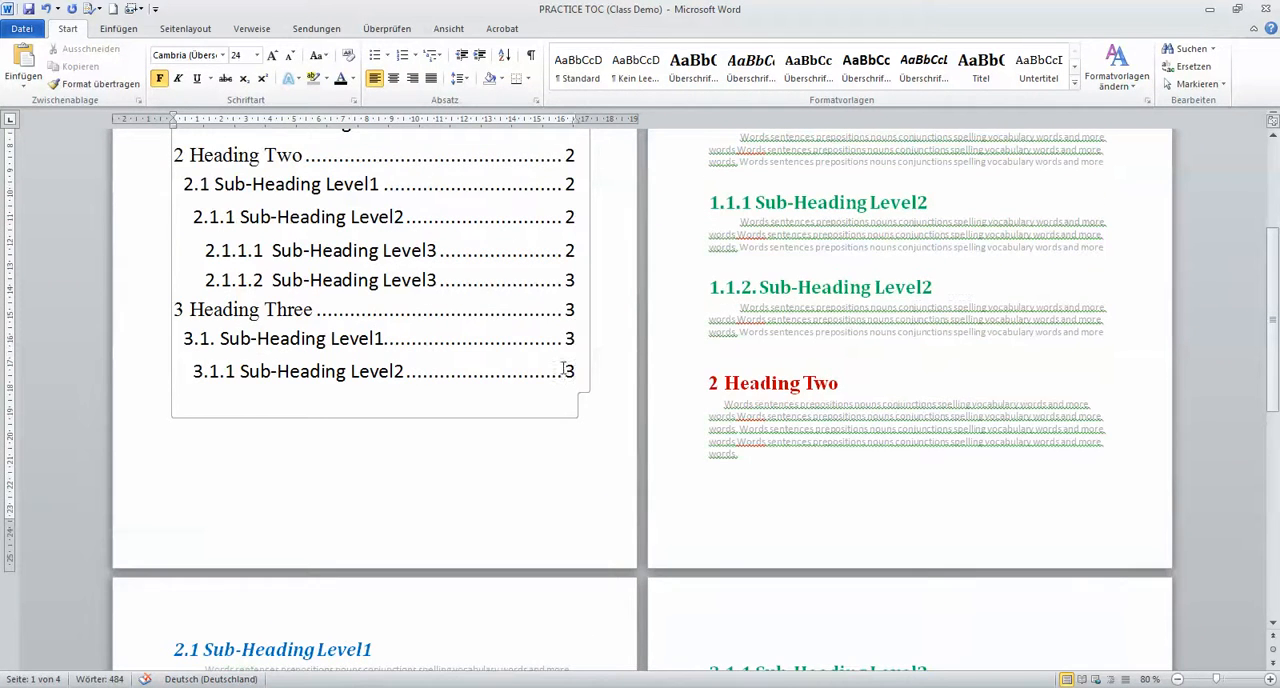
scroll(570, 393, up, 4)
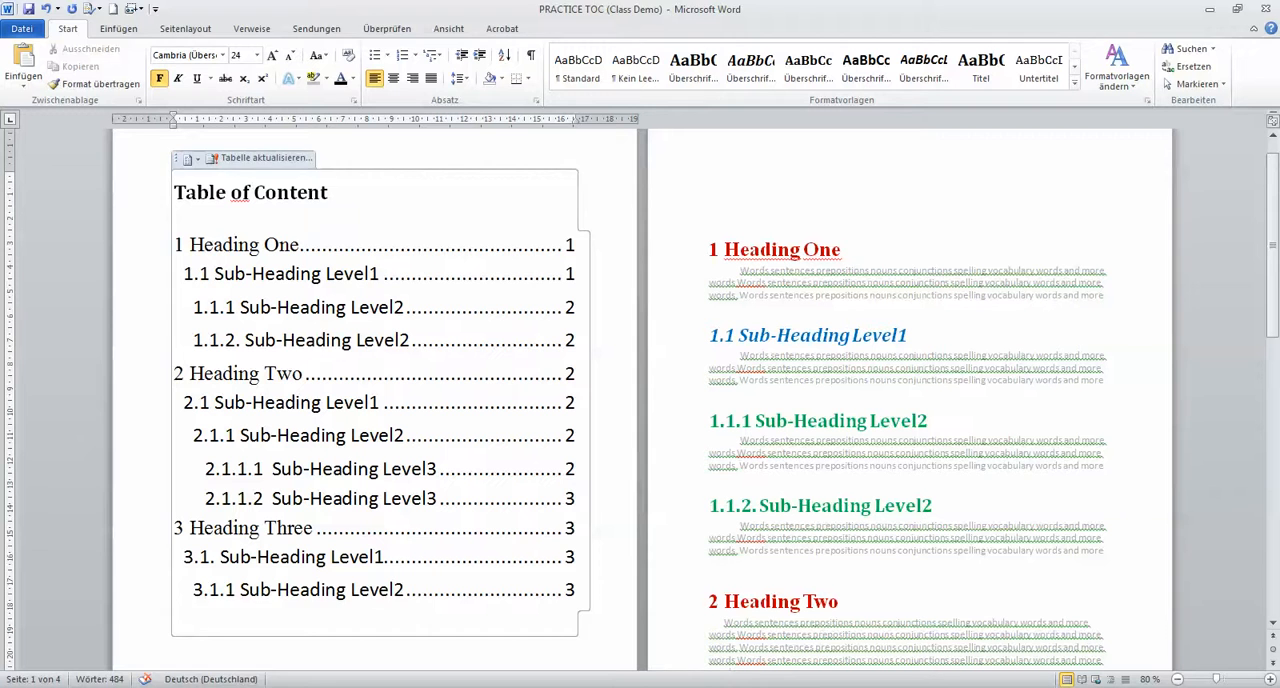
Switch to the open Video Intro page document
click(219, 687)
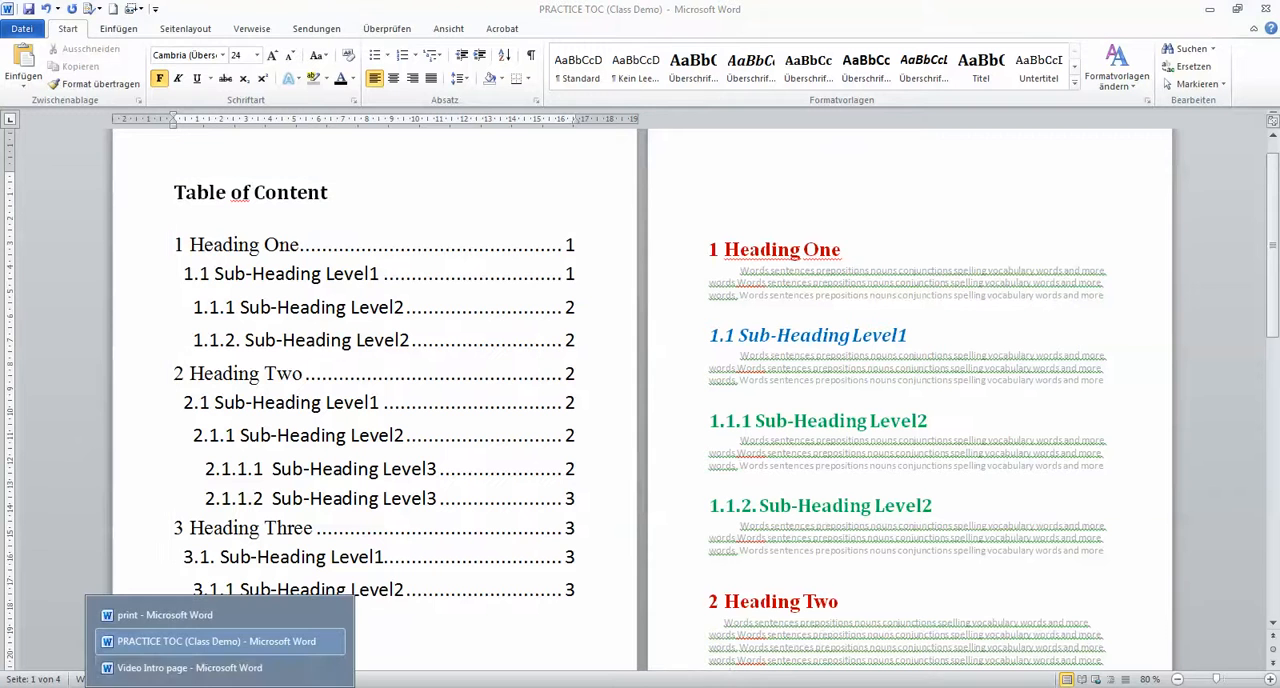
click(193, 668)
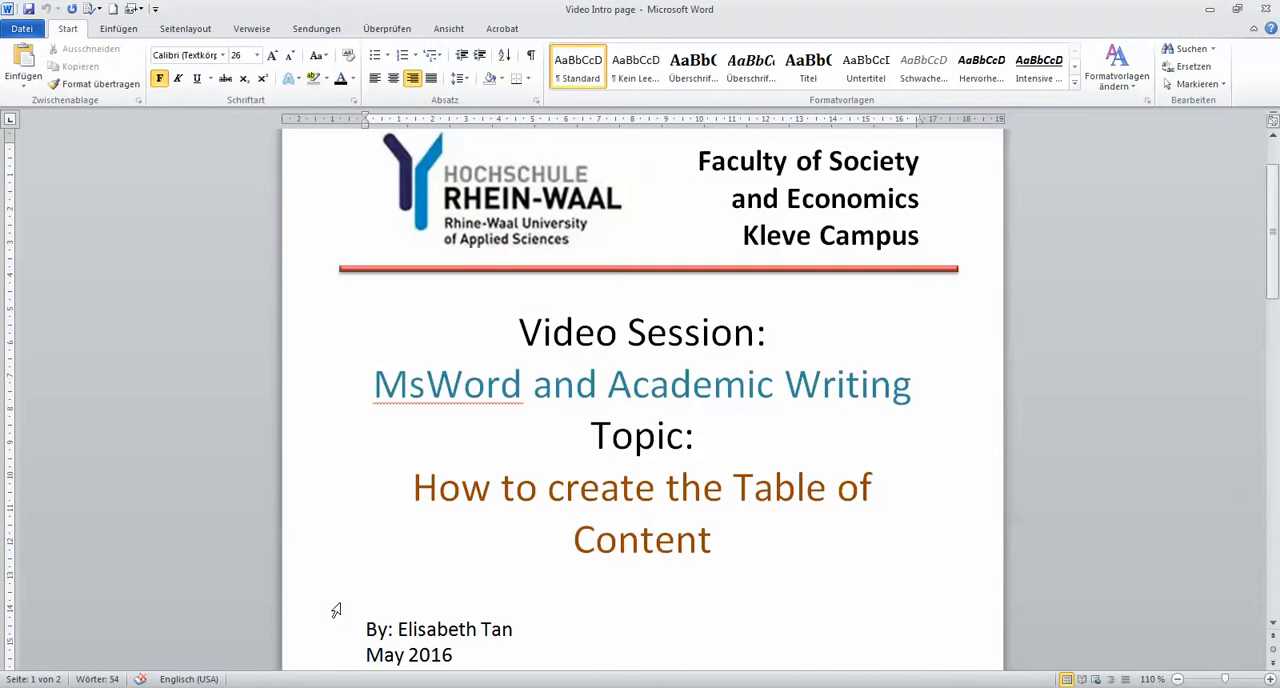